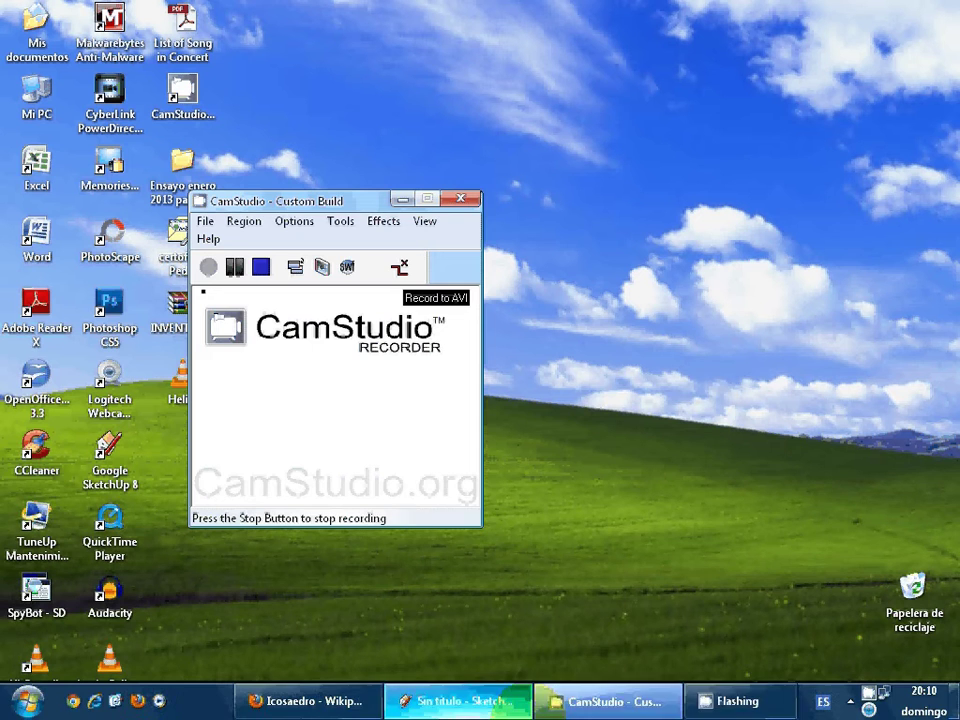
# Minimise the CamStudio recorder and bring the SketchUp icosahedron model back to the front
pyautogui.click(622, 705)
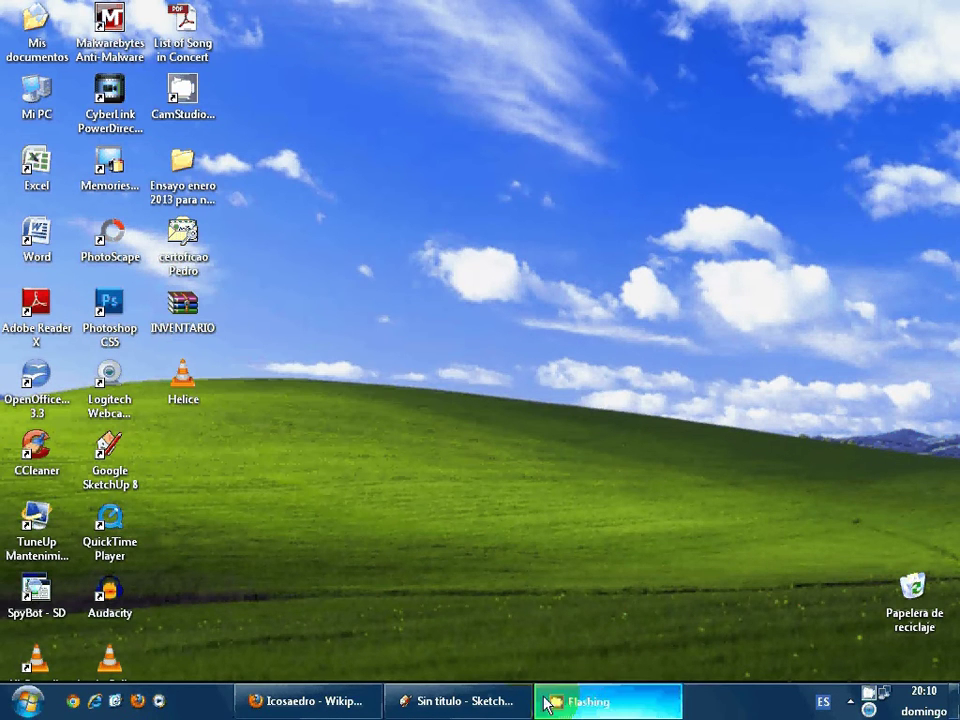
pyautogui.click(433, 705)
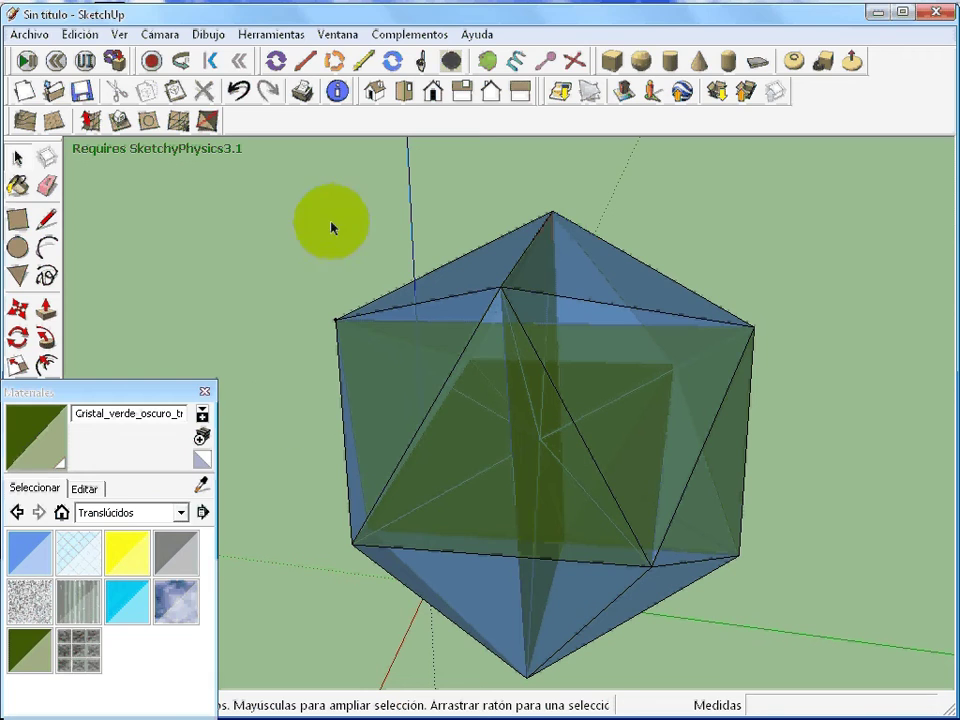
# Close the Materials panel and orbit around the translucent icosahedron
pyautogui.click(204, 392)
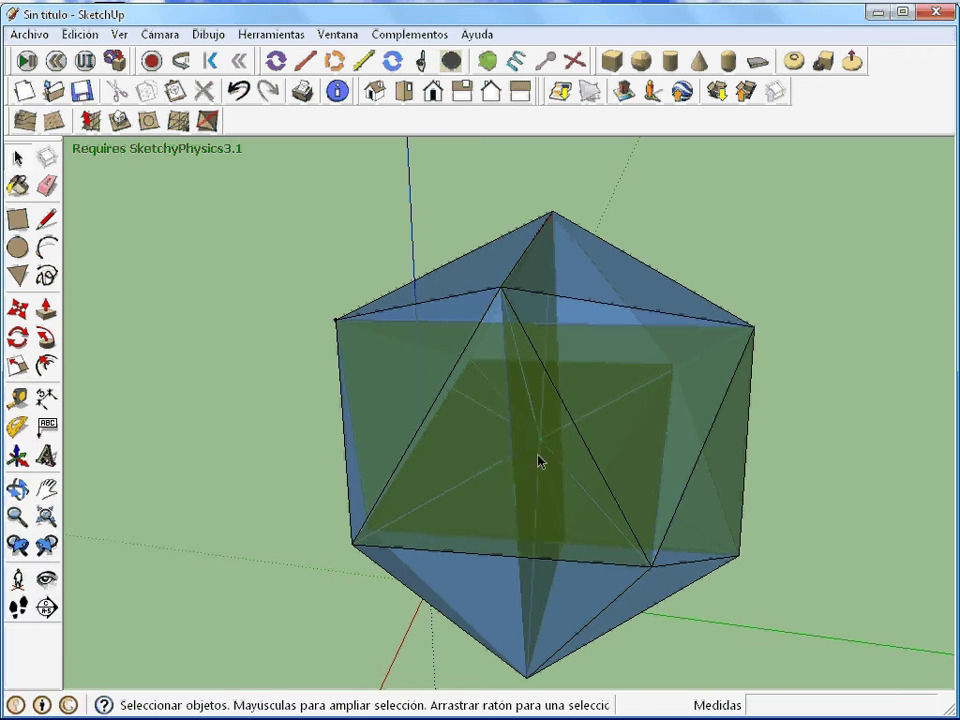
pyautogui.moveTo(649, 486)
pyautogui.mouseDown(button='middle')
pyautogui.moveTo(522, 476)
pyautogui.moveTo(478, 452)
pyautogui.moveTo(482, 384)
pyautogui.moveTo(516, 328)
pyautogui.moveTo(611, 354)
pyautogui.moveTo(658, 388)
pyautogui.moveTo(684, 429)
pyautogui.moveTo(752, 585)
pyautogui.moveTo(696, 669)
pyautogui.mouseUp(button='middle')
pyautogui.moveTo(602, 381)
pyautogui.mouseDown(button='middle')
pyautogui.moveTo(666, 480)
pyautogui.moveTo(717, 464)
pyautogui.moveTo(748, 489)
pyautogui.moveTo(688, 491)
pyautogui.moveTo(679, 469)
pyautogui.mouseUp(button='middle')
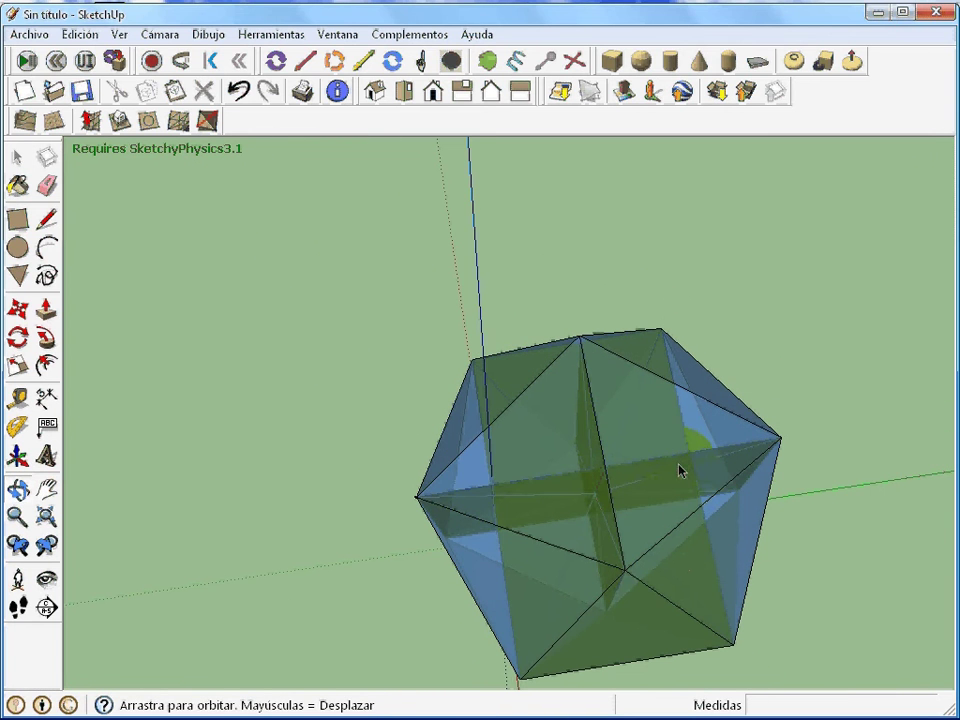
pyautogui.moveTo(524, 547); pyautogui.dragTo(522, 360)
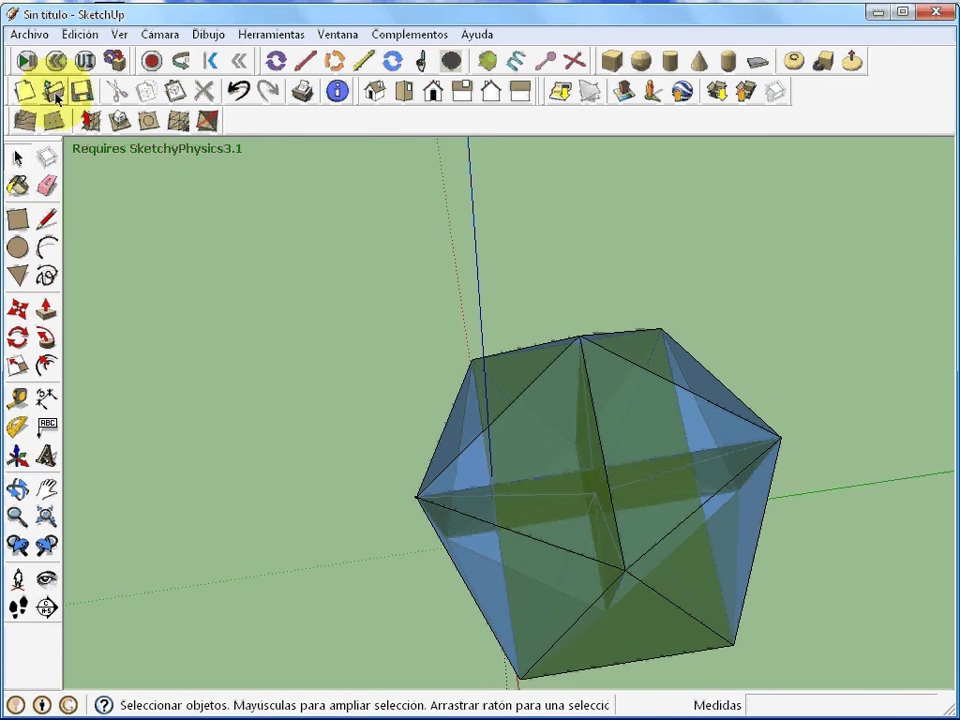
pyautogui.click(29, 35)
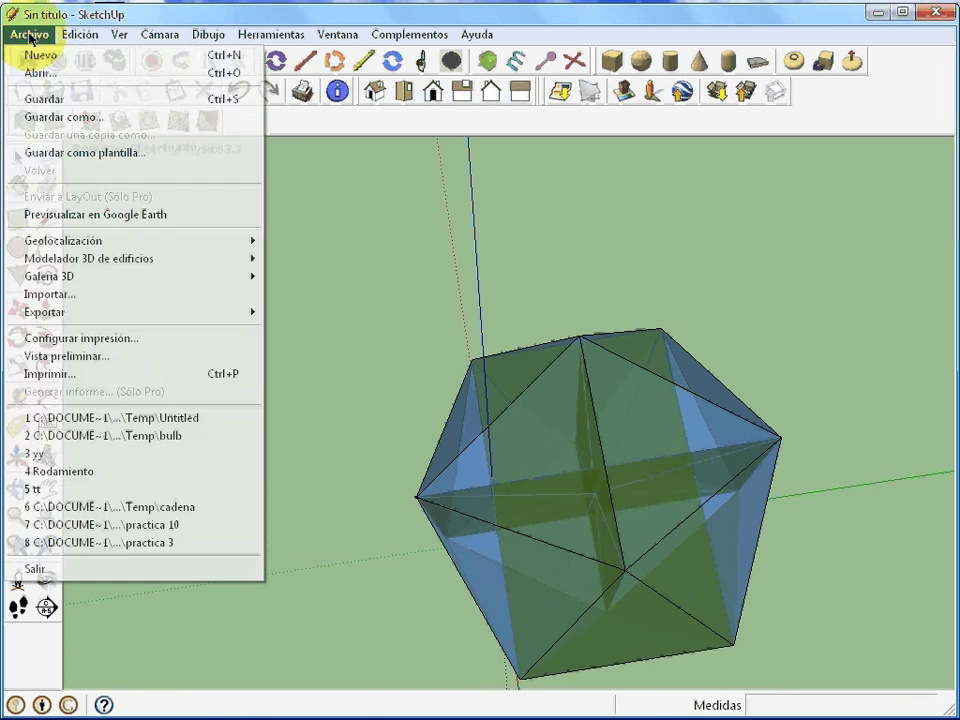
pyautogui.click(80, 33)
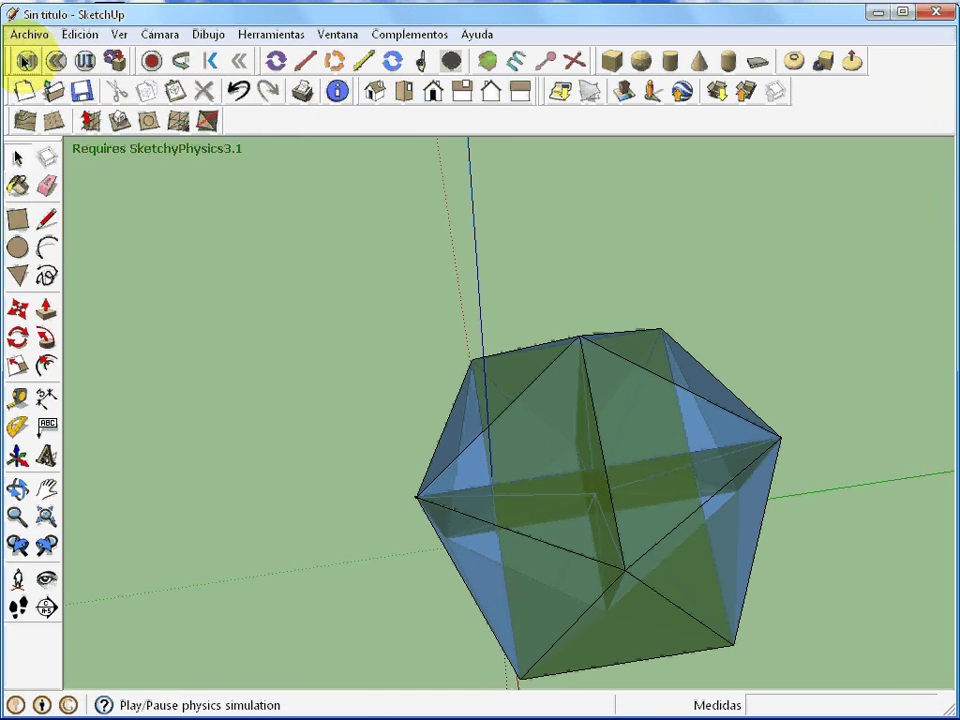
# Run the SketchyPhysics simulation, pull the tumbling icosahedron, then stop and reset it
pyautogui.click(25, 61)
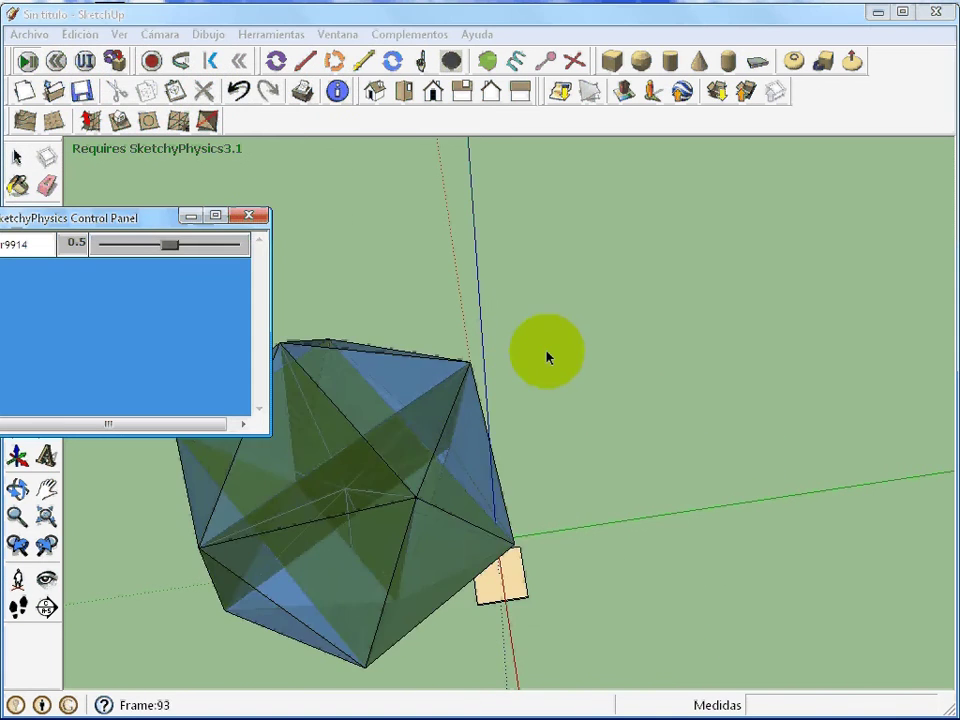
pyautogui.moveTo(101, 217); pyautogui.dragTo(3, 266)
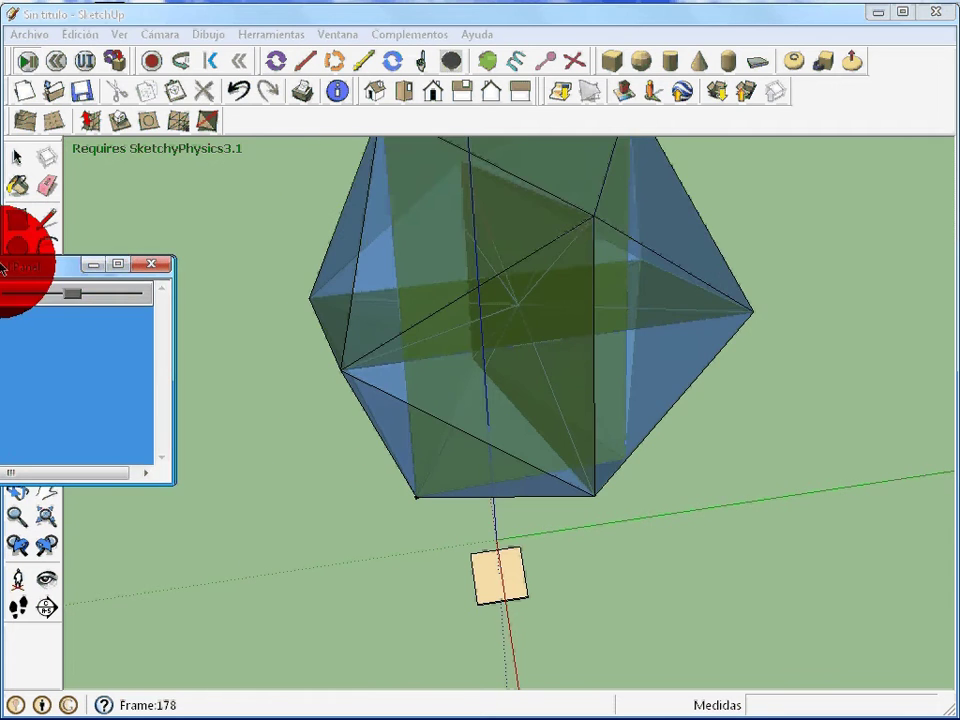
pyautogui.moveTo(3, 267)
pyautogui.mouseDown(button='middle')
pyautogui.moveTo(210, 289)
pyautogui.moveTo(289, 272)
pyautogui.moveTo(338, 311)
pyautogui.mouseUp(button='middle')
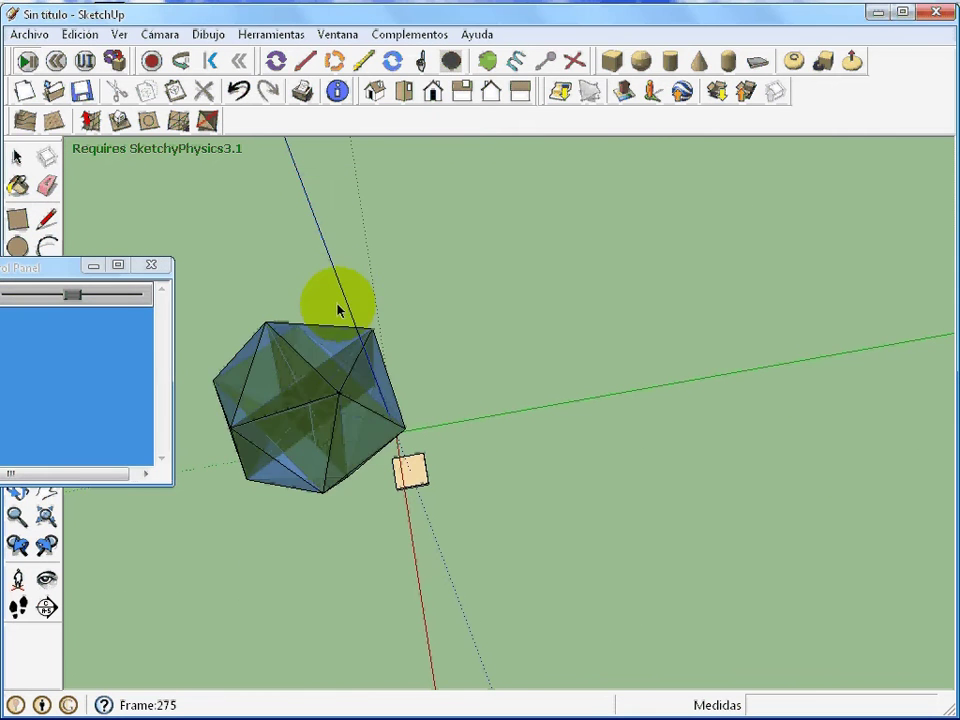
pyautogui.moveTo(338, 311)
pyautogui.mouseDown()
pyautogui.moveTo(343, 304)
pyautogui.moveTo(393, 349)
pyautogui.moveTo(392, 336)
pyautogui.moveTo(392, 349)
pyautogui.moveTo(455, 349)
pyautogui.mouseUp()
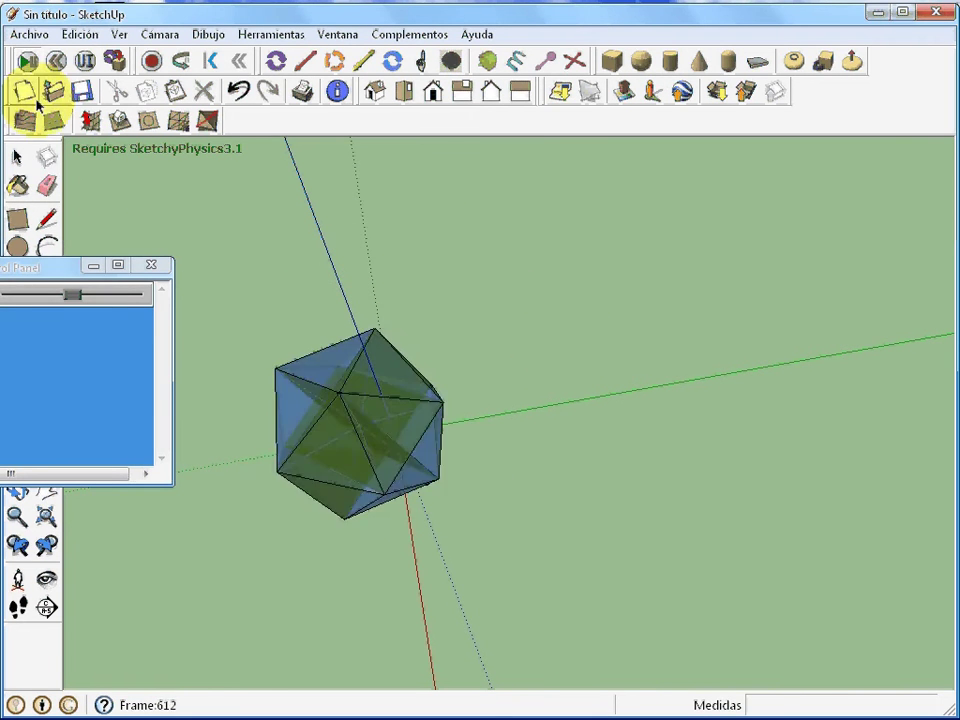
pyautogui.click(56, 61)
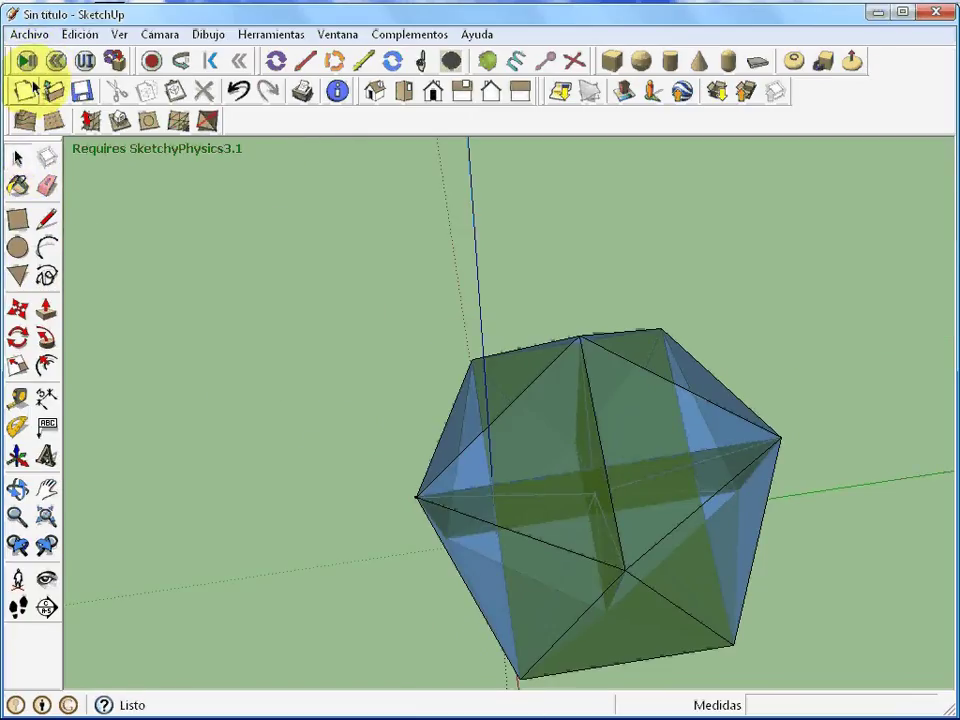
pyautogui.click(28, 35)
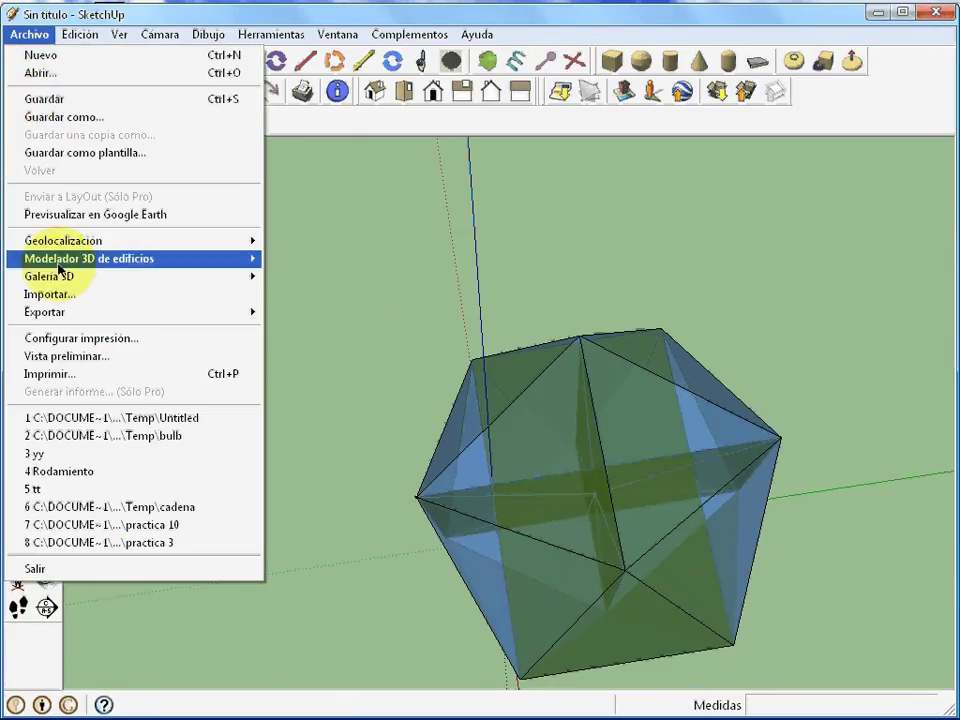
# Start a new model without saving and erase the default person figure
pyautogui.click(72, 57)
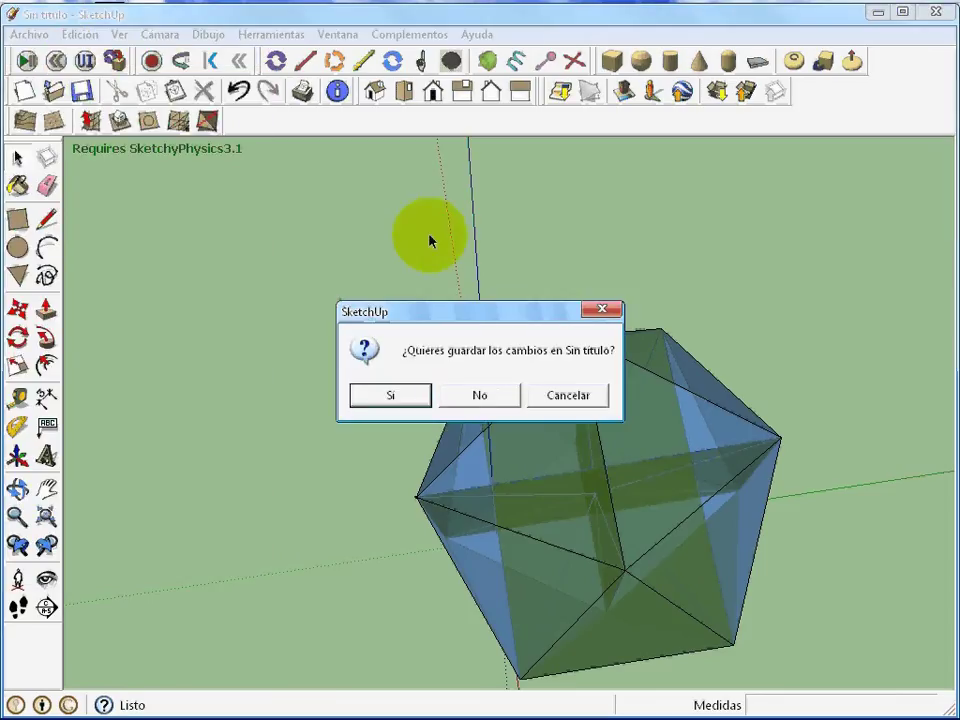
pyautogui.click(476, 396)
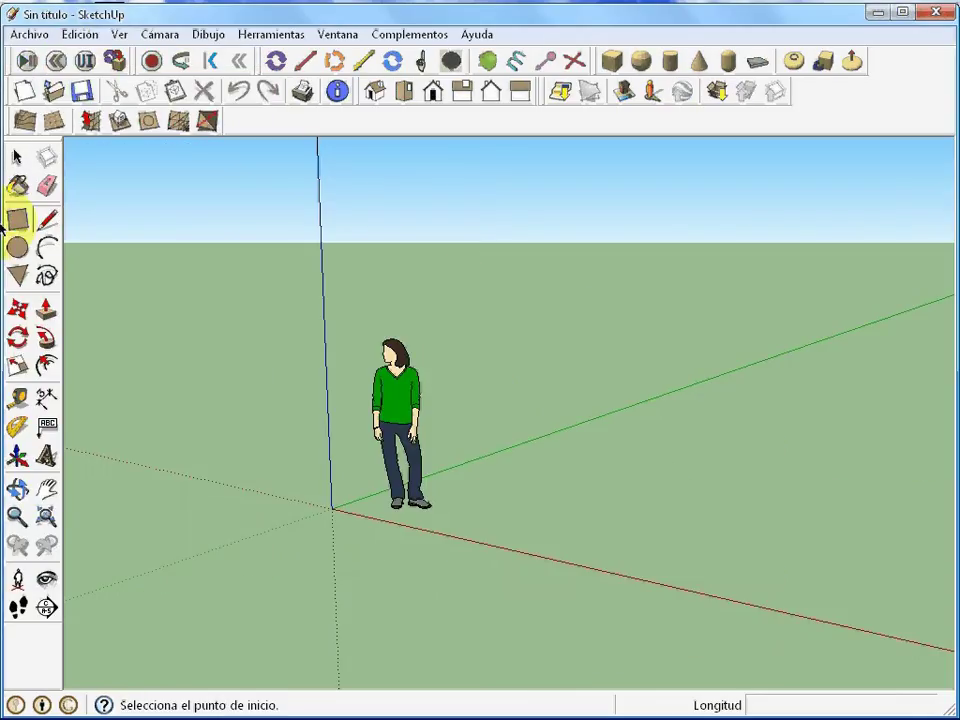
pyautogui.click(47, 187)
pyautogui.click(418, 388)
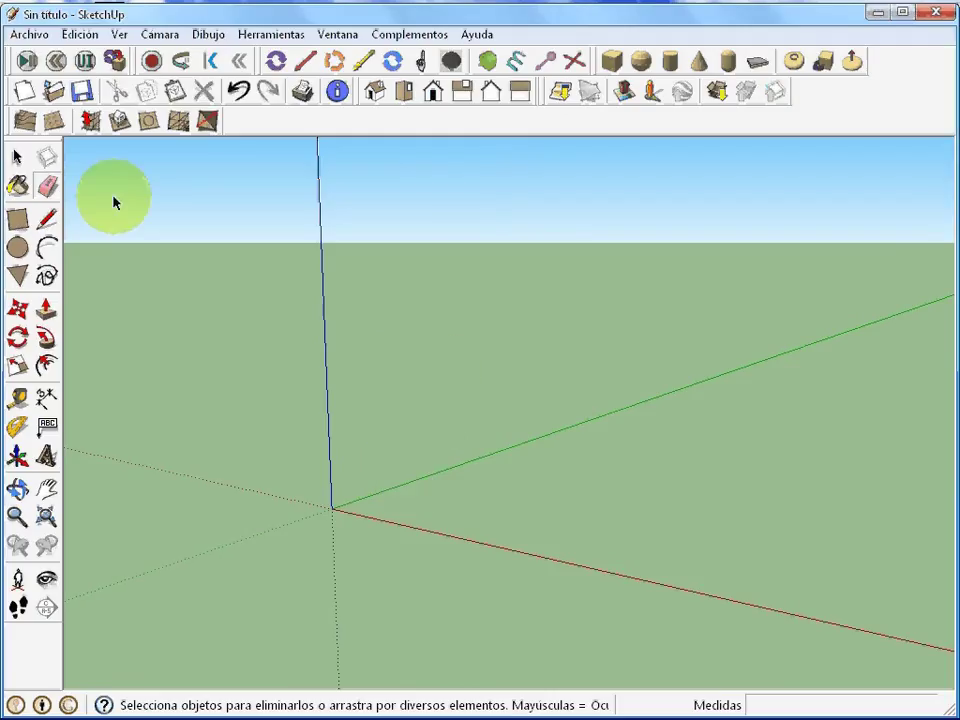
# Draw a rectangle from the origin, finishing it in Top view
pyautogui.click(16, 226)
pyautogui.click(332, 509)
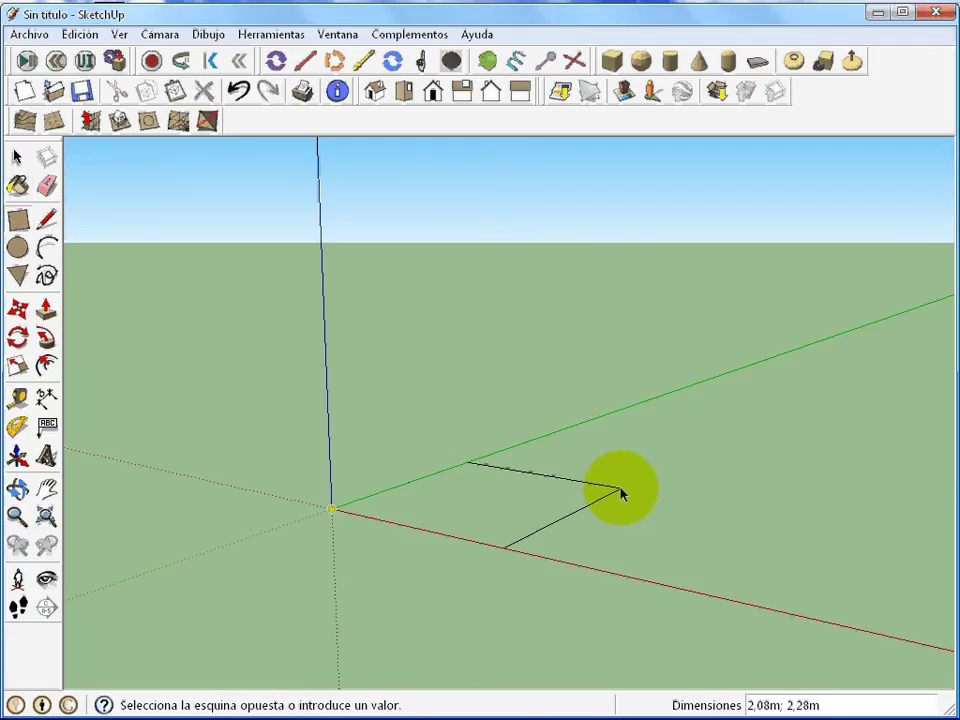
pyautogui.click(404, 91)
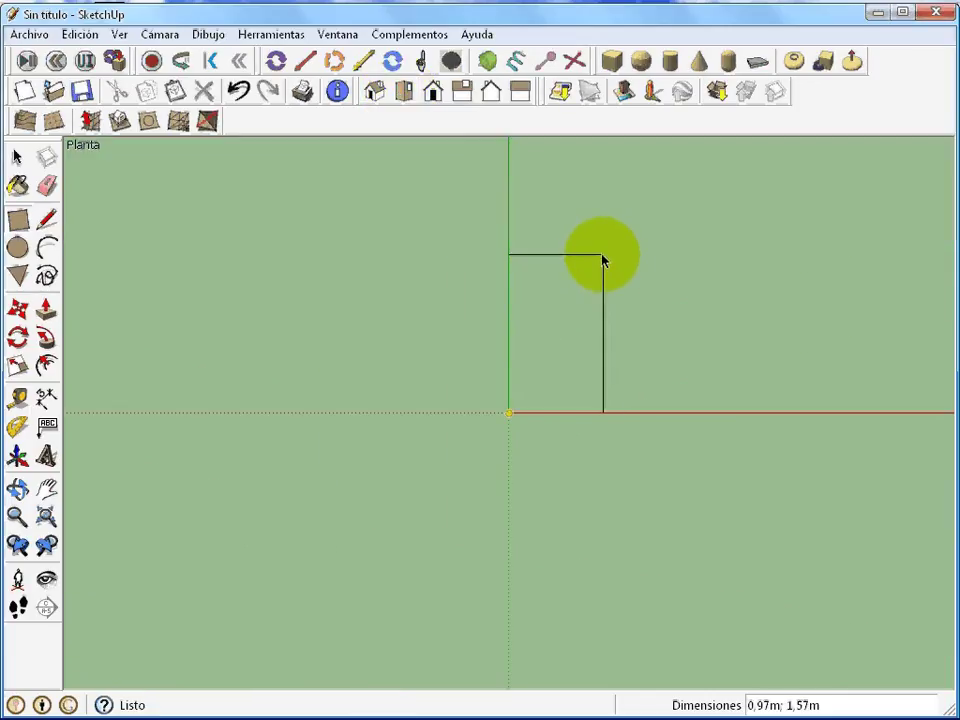
pyautogui.click(605, 261)
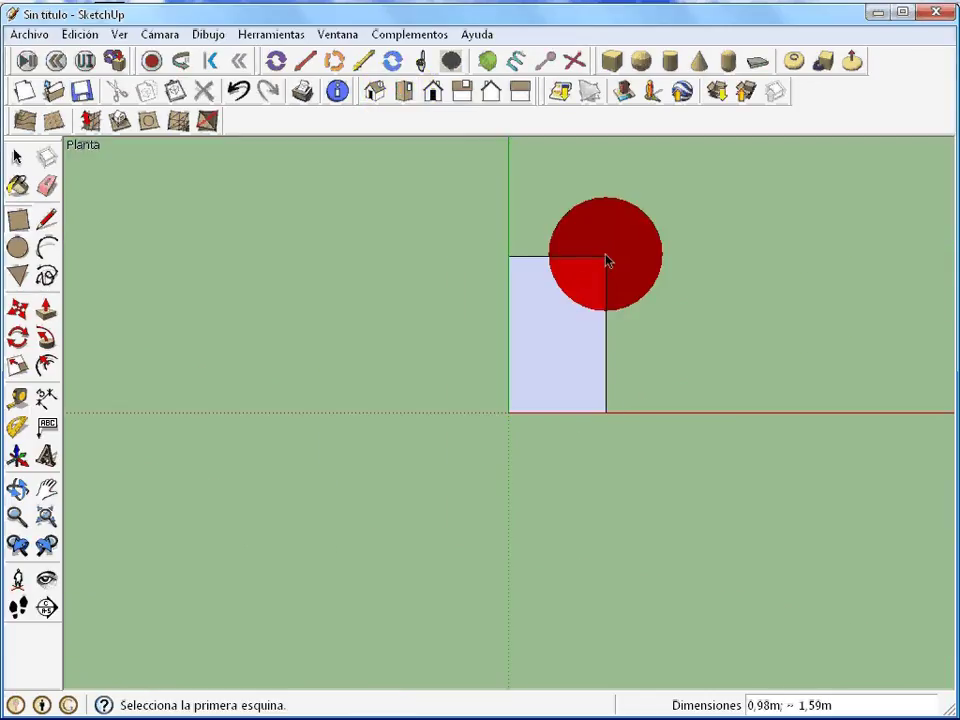
# Draw both diagonals across the rectangle and select the whole shape
pyautogui.click(42, 224)
pyautogui.click(509, 257)
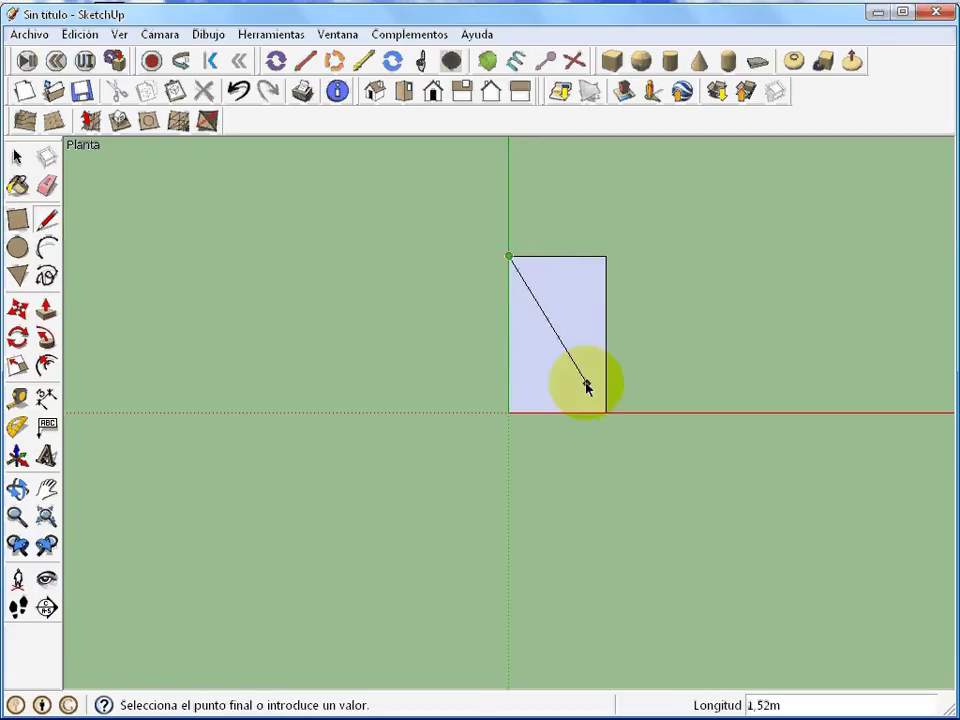
pyautogui.click(605, 412)
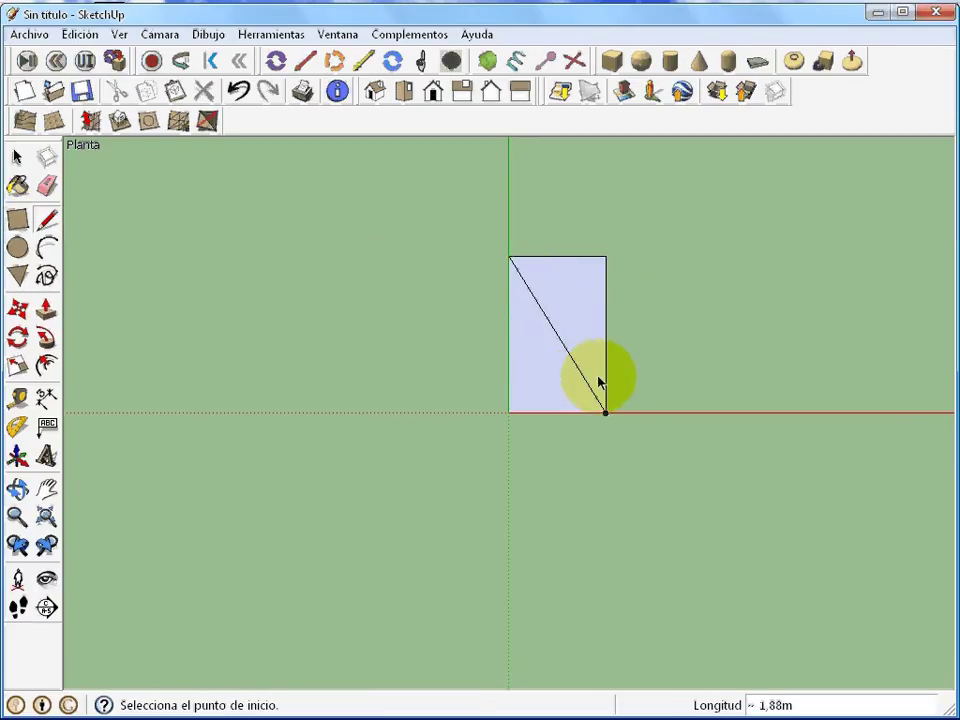
pyautogui.click(605, 257)
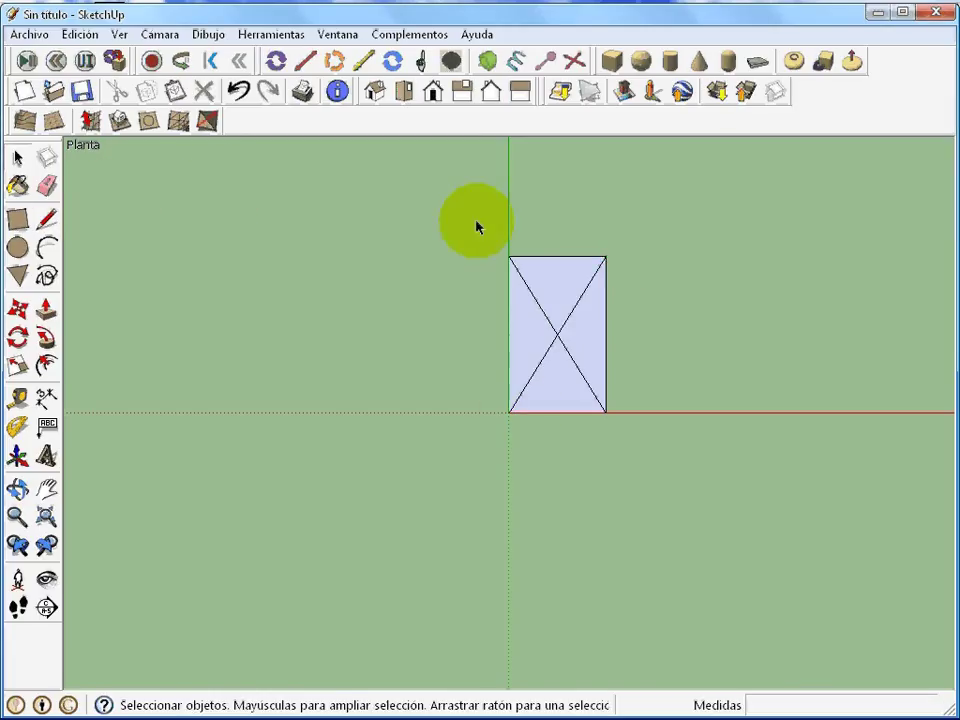
pyautogui.moveTo(476, 224); pyautogui.dragTo(677, 460)
# Make the crossed rectangle a component and paste a copy beside it
pyautogui.click(46, 157)
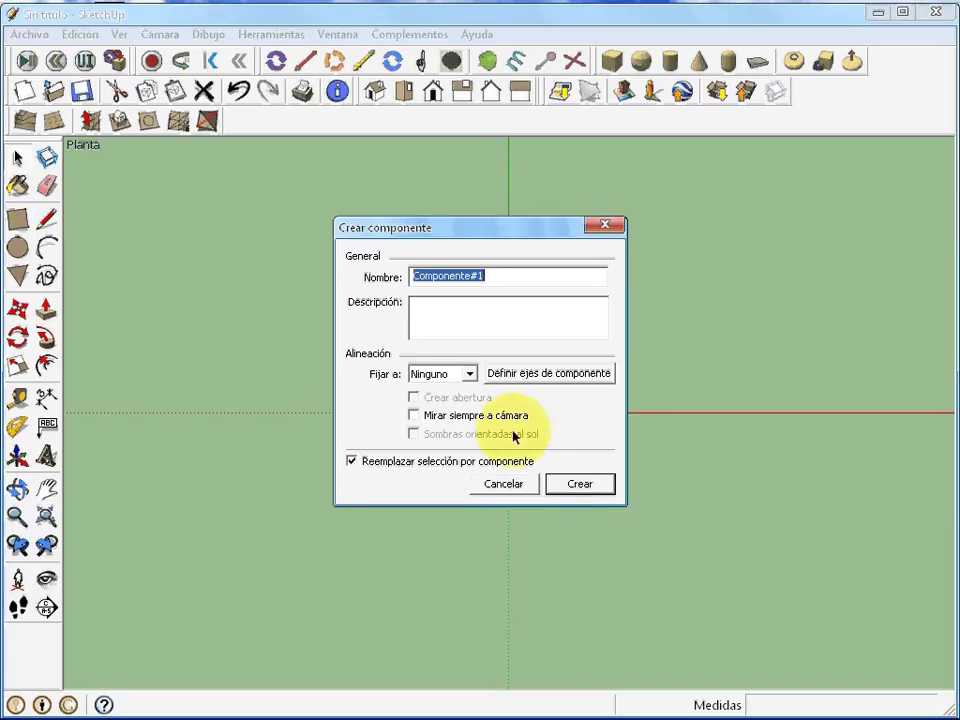
pyautogui.click(580, 484)
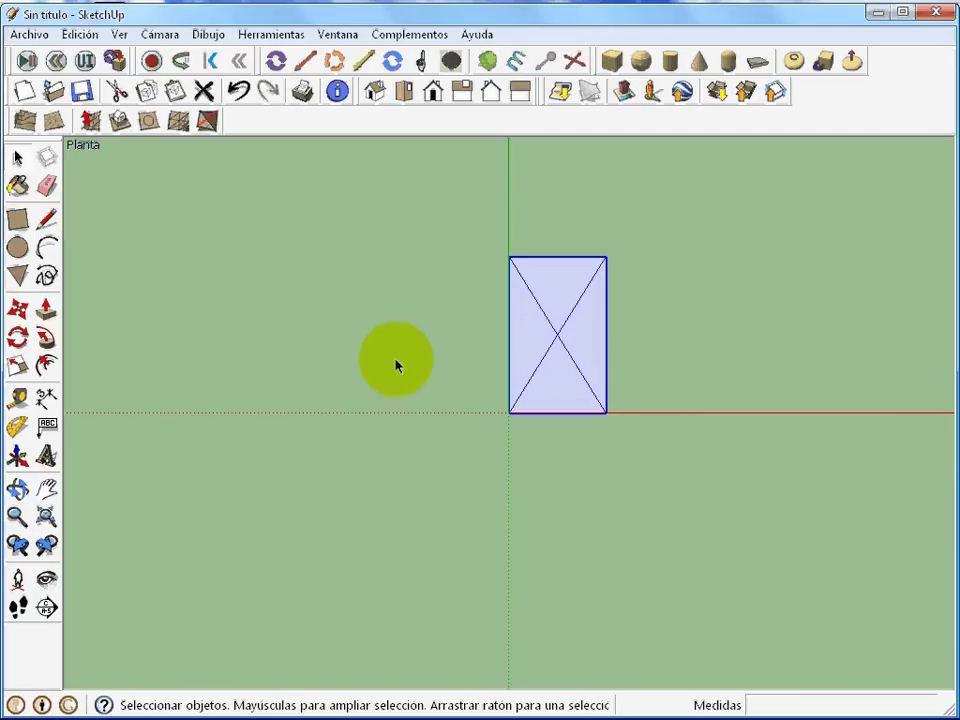
pyautogui.click(172, 91)
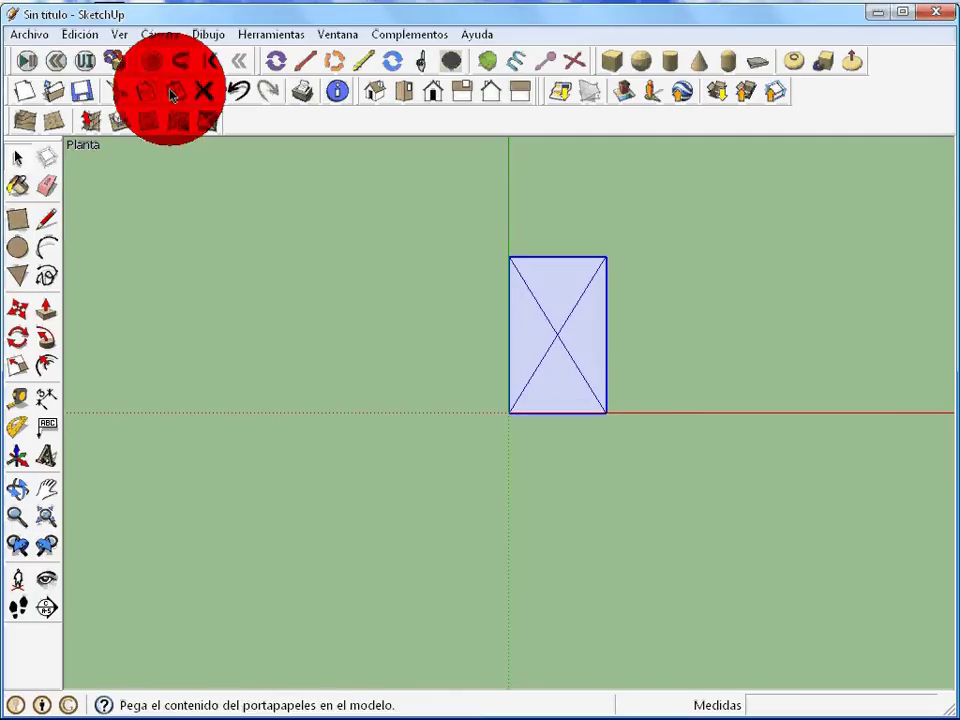
pyautogui.click(405, 450)
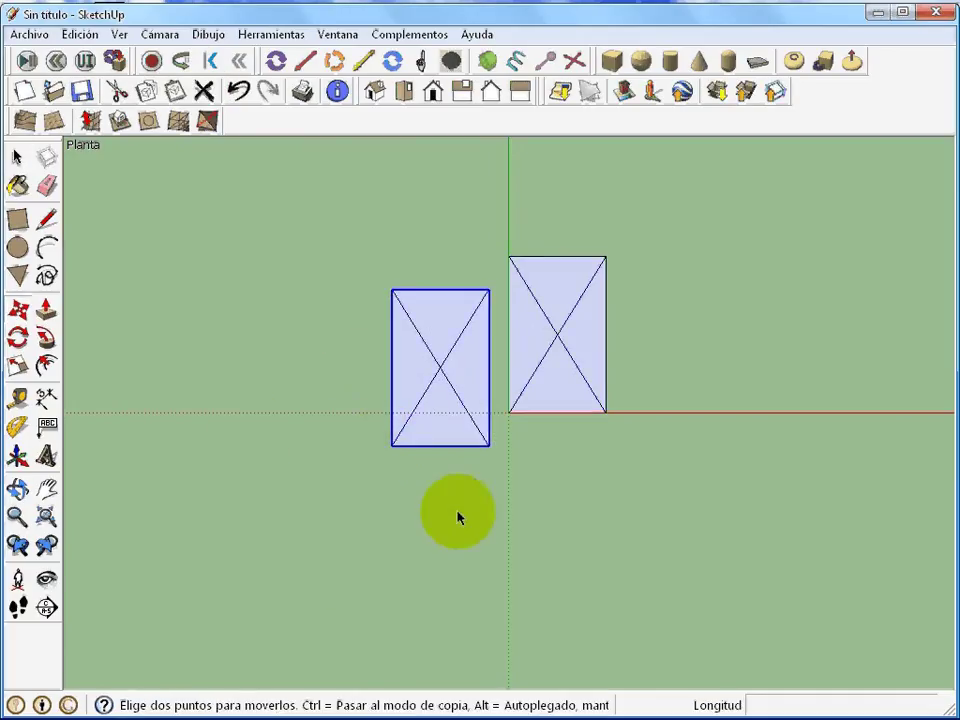
# Rotate the pasted copy 90° so it stands upright
pyautogui.moveTo(458, 514); pyautogui.dragTo(568, 163, button='middle')
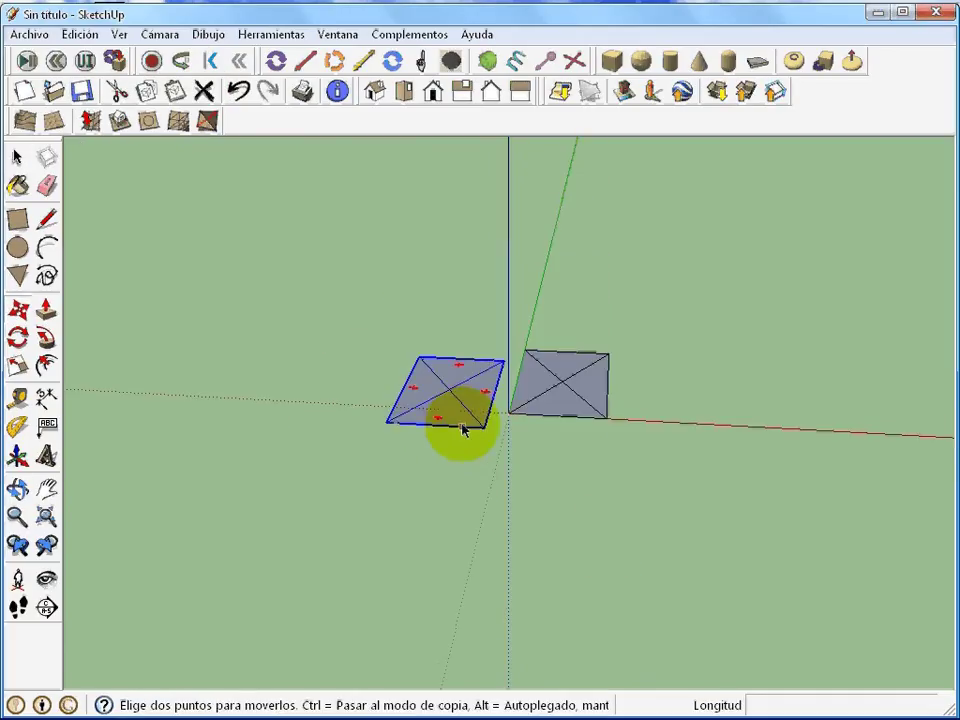
pyautogui.press('q')
pyautogui.click(478, 432)
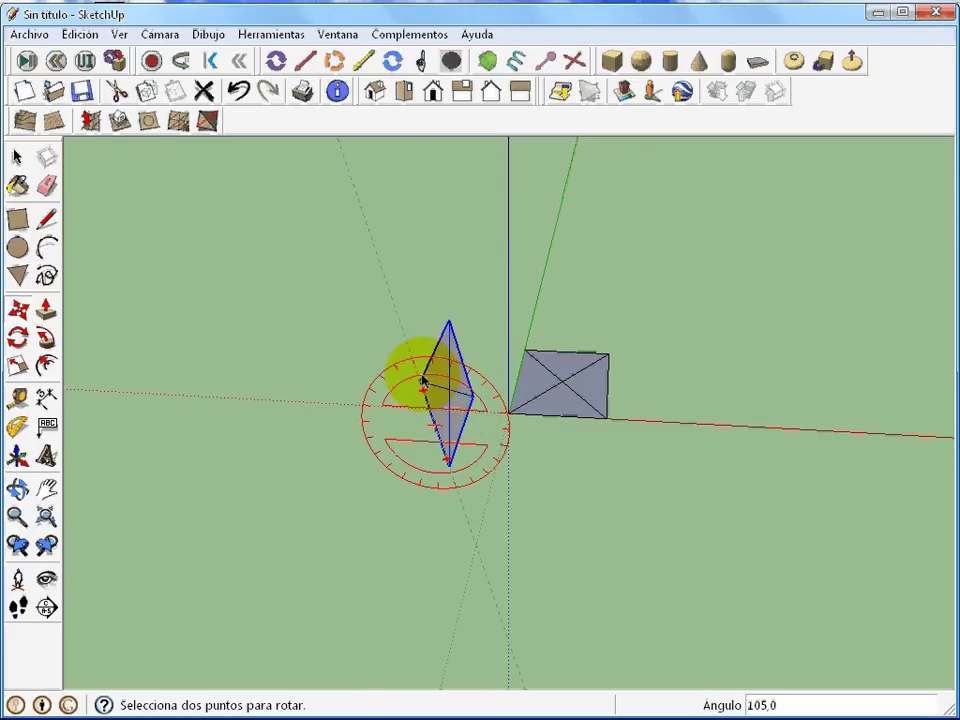
pyautogui.moveTo(440, 383)
pyautogui.mouseDown(button='middle')
pyautogui.moveTo(424, 390)
pyautogui.moveTo(433, 356)
pyautogui.mouseUp(button='middle')
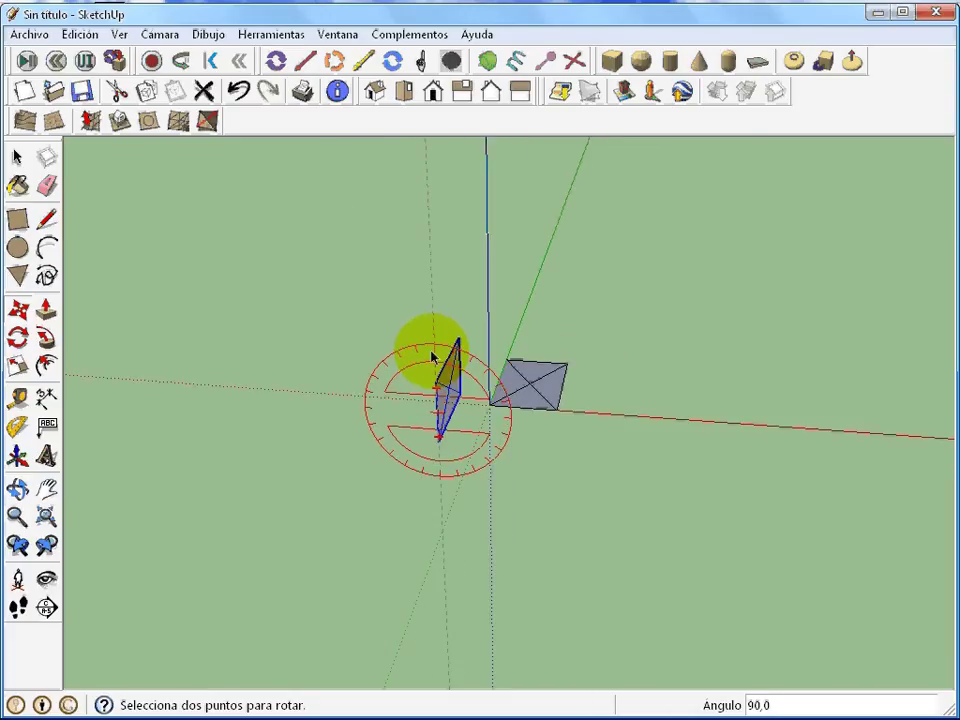
pyautogui.click(433, 356)
pyautogui.press('m')
pyautogui.moveTo(478, 407)
pyautogui.mouseDown(button='middle')
pyautogui.moveTo(491, 474)
pyautogui.moveTo(414, 441)
pyautogui.mouseUp(button='middle')
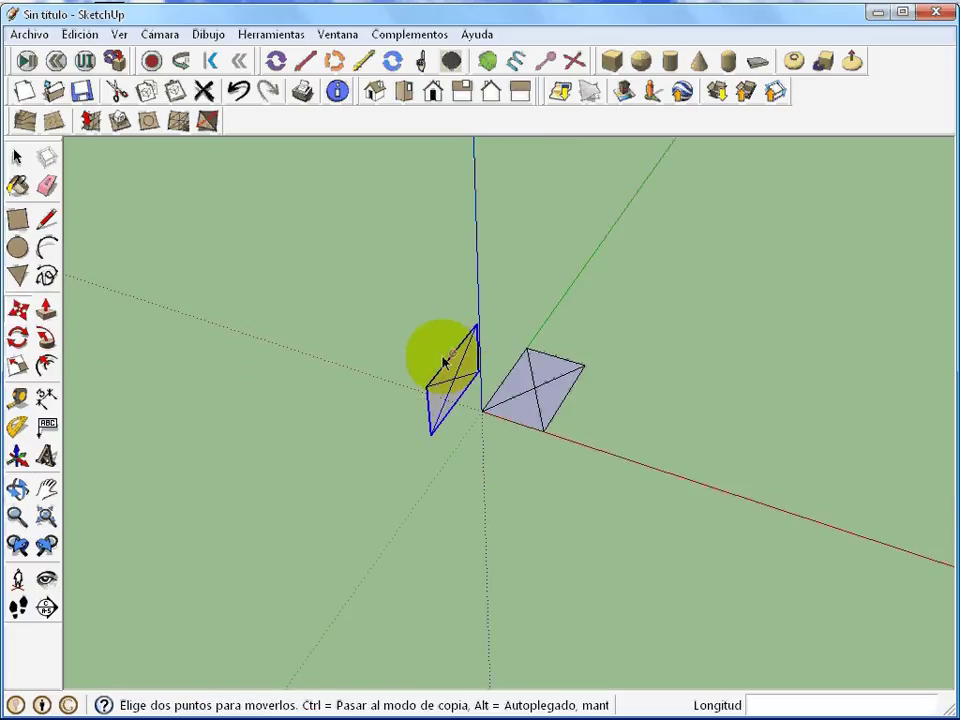
# Turn the upright rectangle 90° in place
pyautogui.moveTo(445, 362)
pyautogui.mouseDown(button='middle')
pyautogui.moveTo(516, 343)
pyautogui.moveTo(251, 394)
pyautogui.moveTo(793, 446)
pyautogui.moveTo(476, 472)
pyautogui.moveTo(388, 396)
pyautogui.moveTo(375, 409)
pyautogui.mouseUp(button='middle')
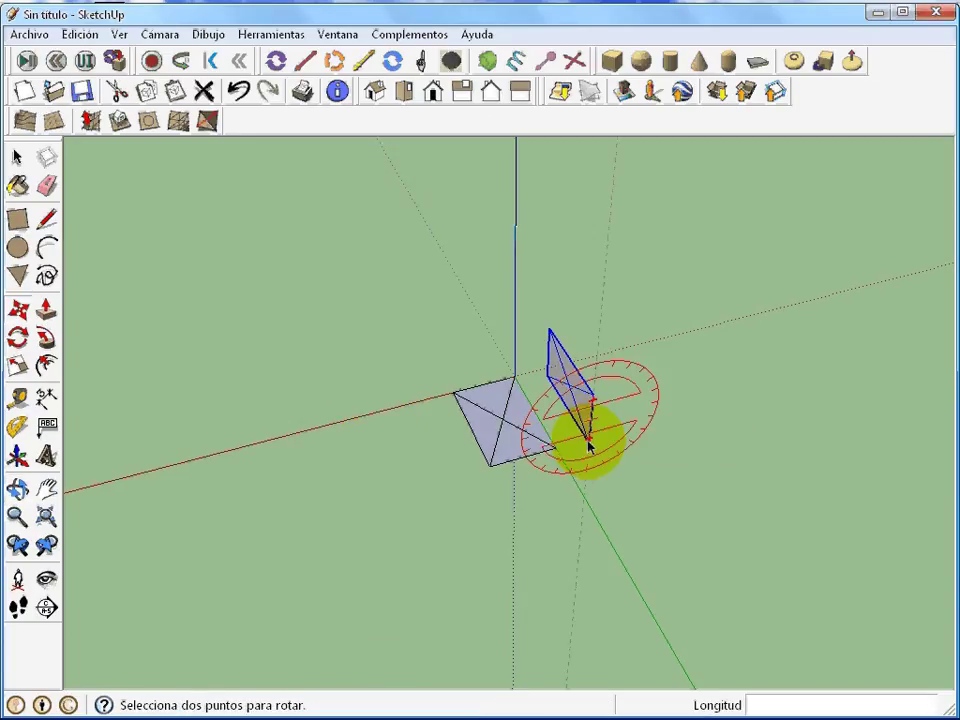
pyautogui.click(582, 386)
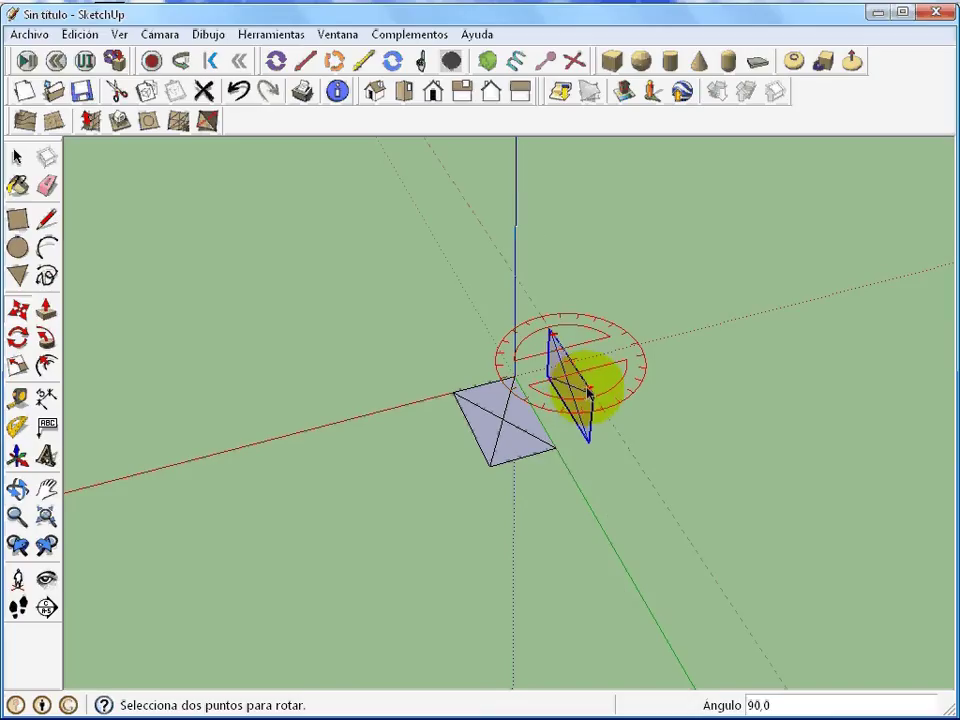
pyautogui.click(585, 385)
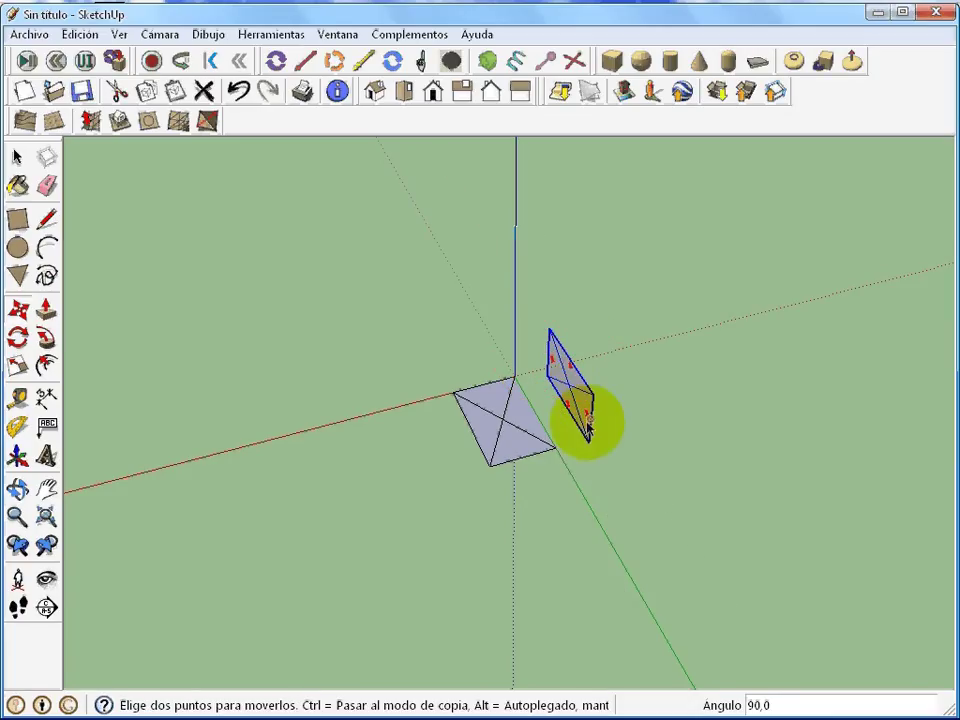
pyautogui.moveTo(602, 476)
pyautogui.mouseDown(button='middle')
pyautogui.moveTo(497, 304)
pyautogui.moveTo(647, 429)
pyautogui.mouseUp(button='middle')
pyautogui.press('q')
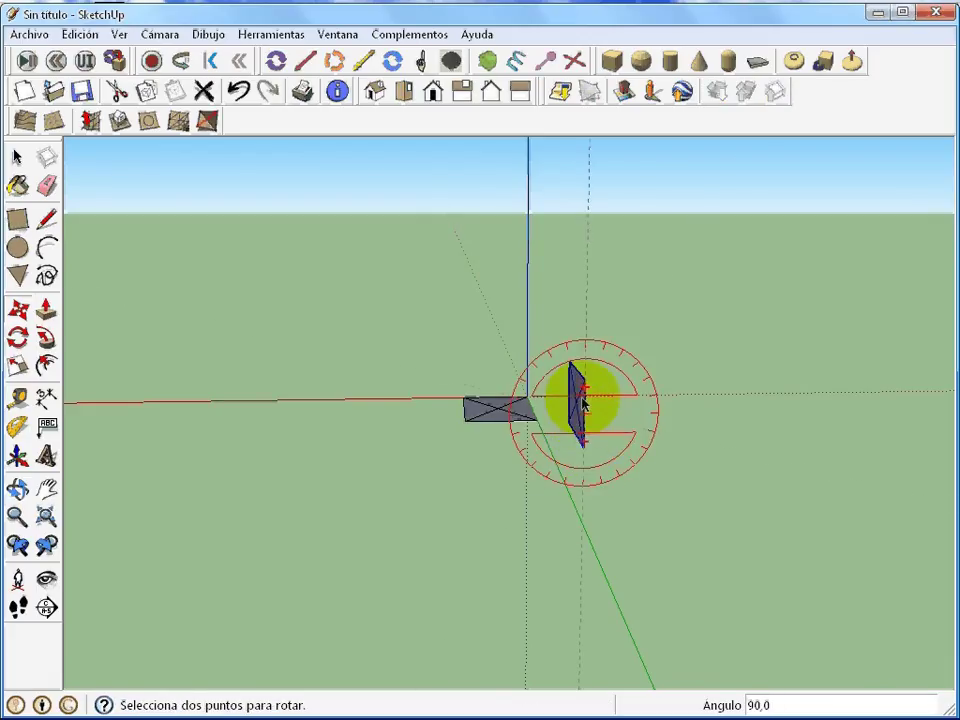
pyautogui.press('m')
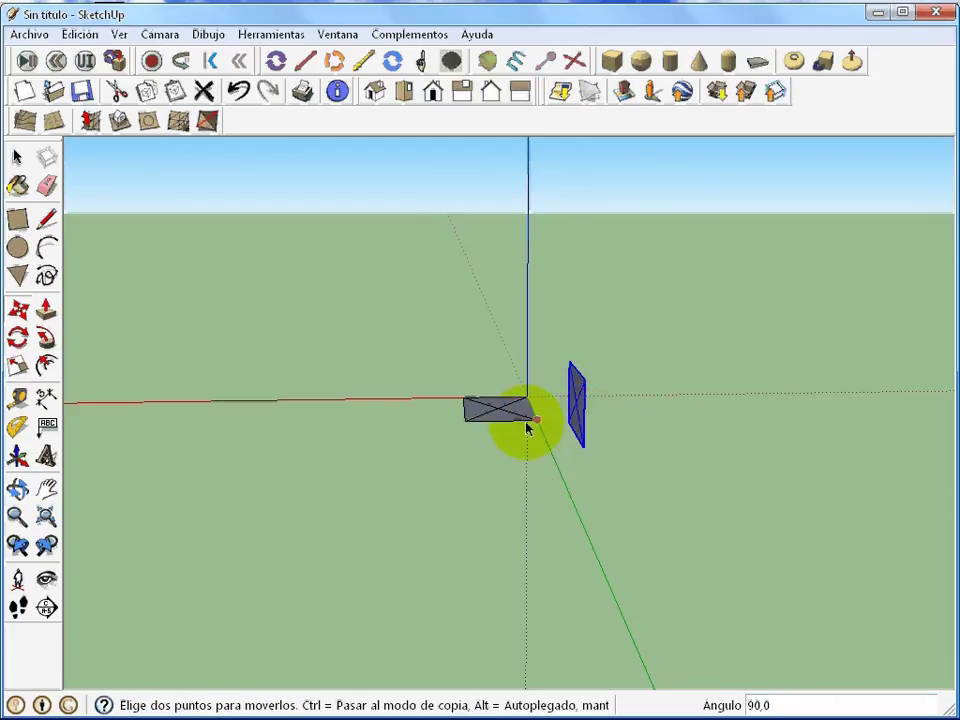
pyautogui.moveTo(529, 426)
pyautogui.mouseDown(button='middle')
pyautogui.moveTo(634, 536)
pyautogui.moveTo(681, 476)
pyautogui.mouseUp(button='middle')
pyautogui.moveTo(576, 404)
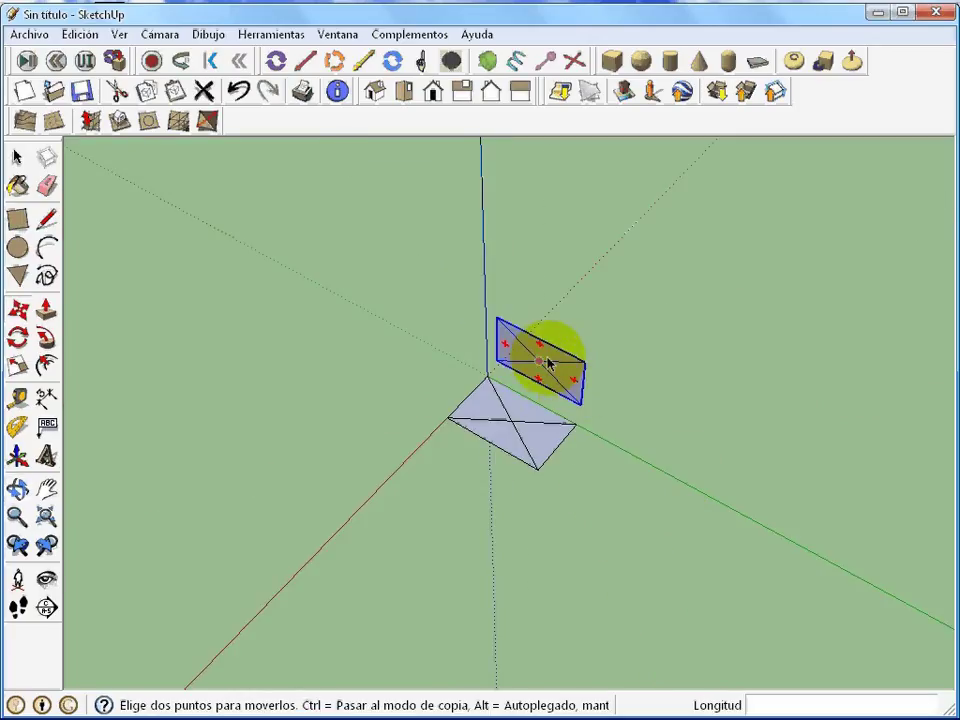
# Reorient the upright rectangle and move it through the flat rectangle's centre
pyautogui.click(540, 367)
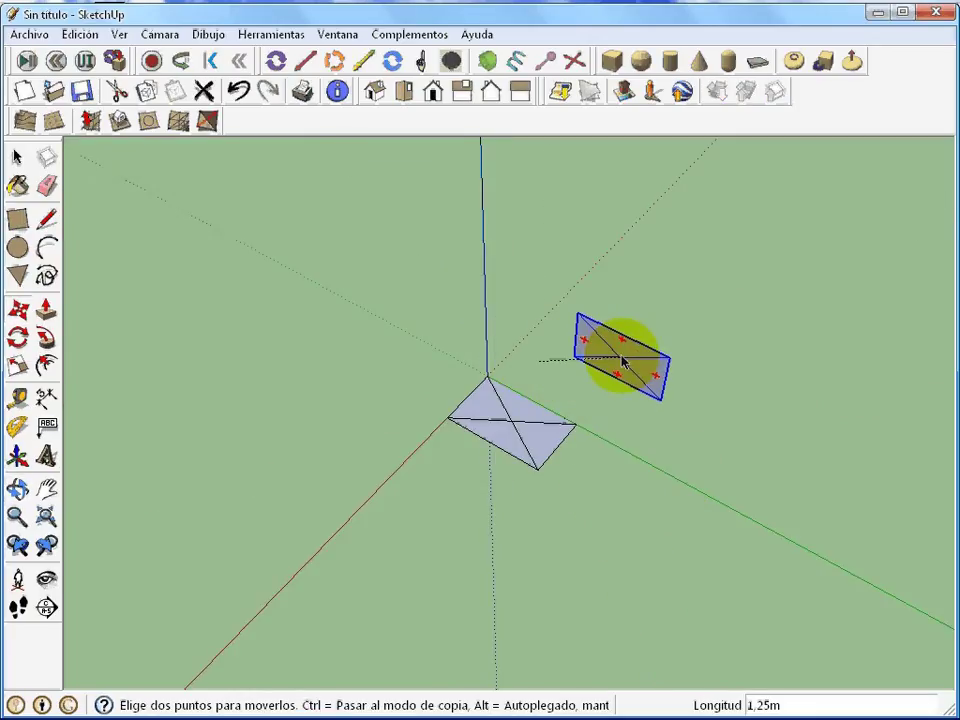
pyautogui.click(627, 384)
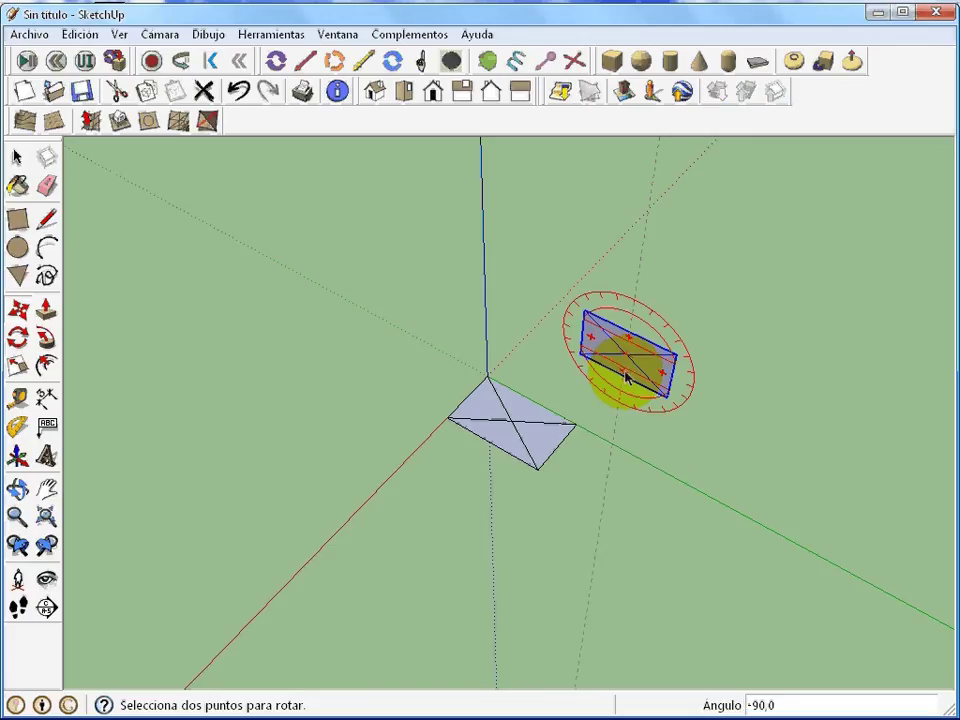
pyautogui.click(652, 372)
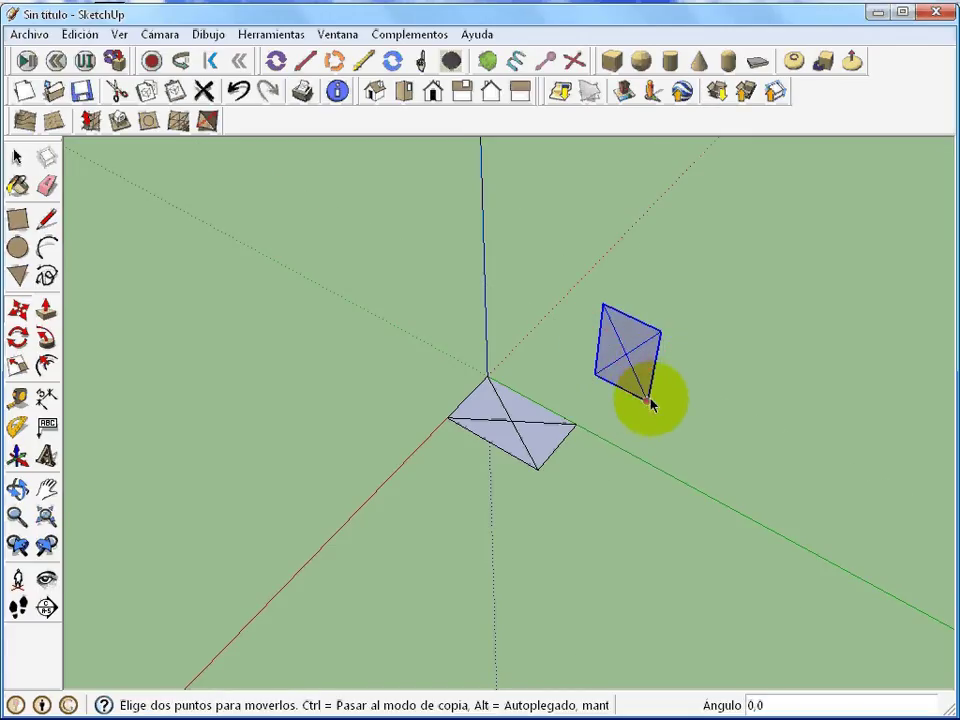
pyautogui.click(627, 368)
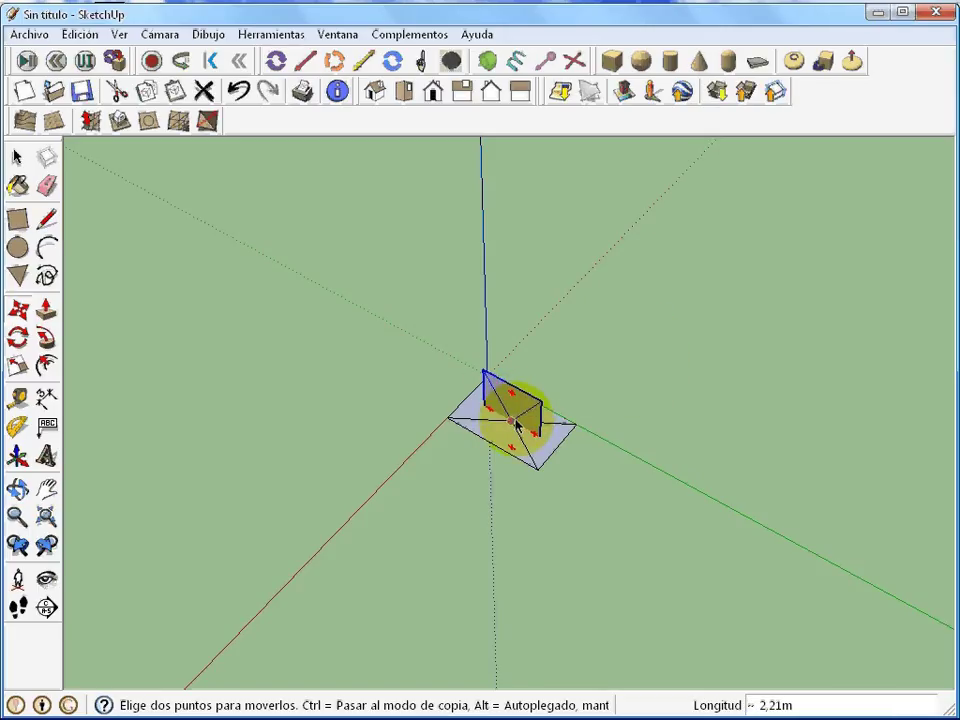
pyautogui.click(516, 418)
pyautogui.scroll(2, 454, 476)
pyautogui.scroll(2, 522, 484)
pyautogui.moveTo(522, 484)
pyautogui.mouseDown(button='middle')
pyautogui.moveTo(699, 289)
pyautogui.moveTo(626, 148)
pyautogui.moveTo(495, 296)
pyautogui.moveTo(607, 634)
pyautogui.moveTo(713, 690)
pyautogui.moveTo(746, 407)
pyautogui.mouseUp(button='middle')
pyautogui.press('m')
# Paste a third rectangle copy below the model and rotate it 90°
pyautogui.click(174, 91)
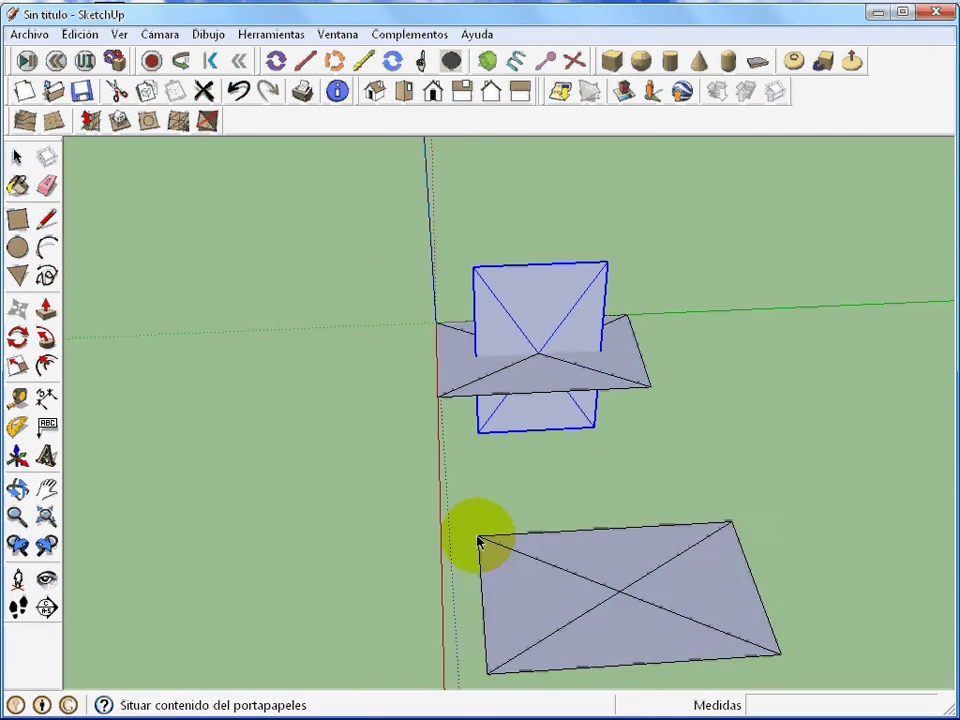
pyautogui.click(466, 512)
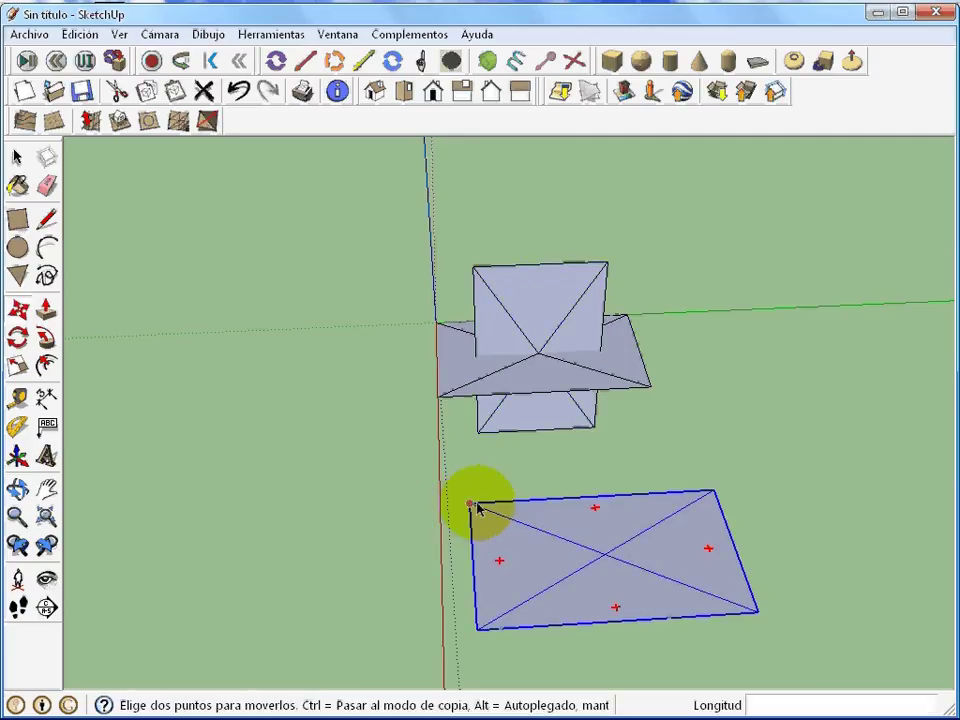
pyautogui.press('q')
pyautogui.click(608, 558)
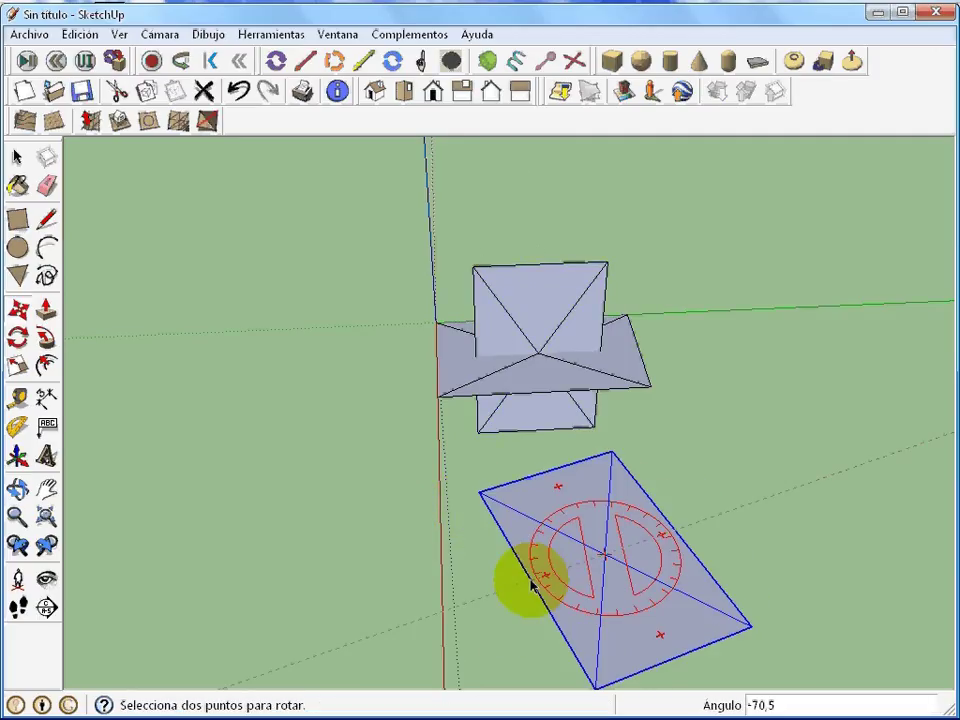
pyautogui.click(520, 562)
pyautogui.press('m')
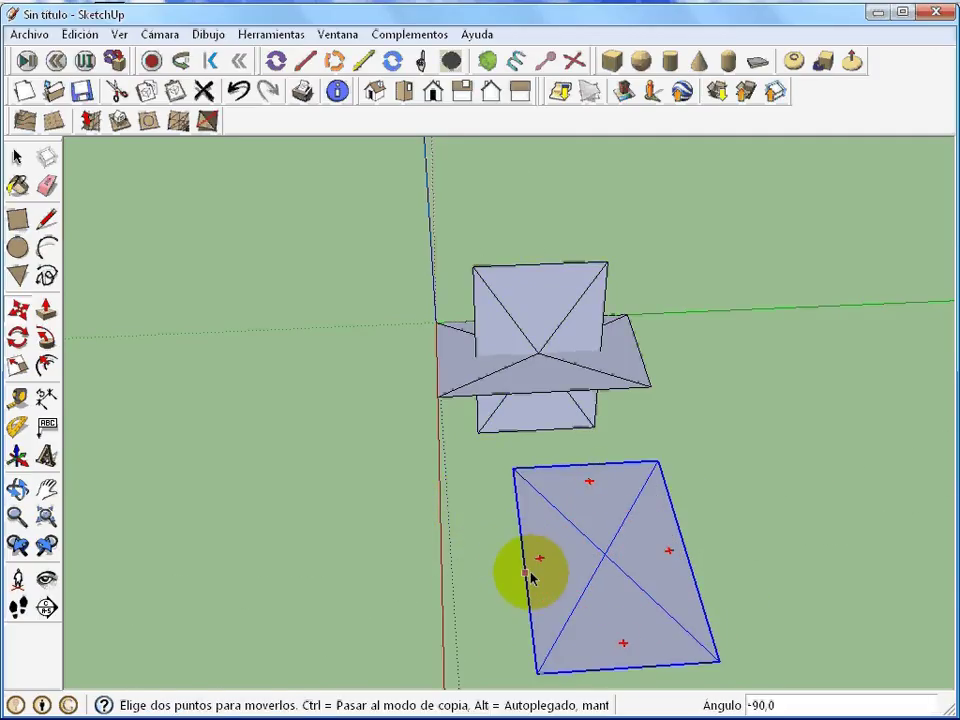
pyautogui.moveTo(626, 621); pyautogui.dragTo(618, 481, button='middle')
pyautogui.click(619, 560)
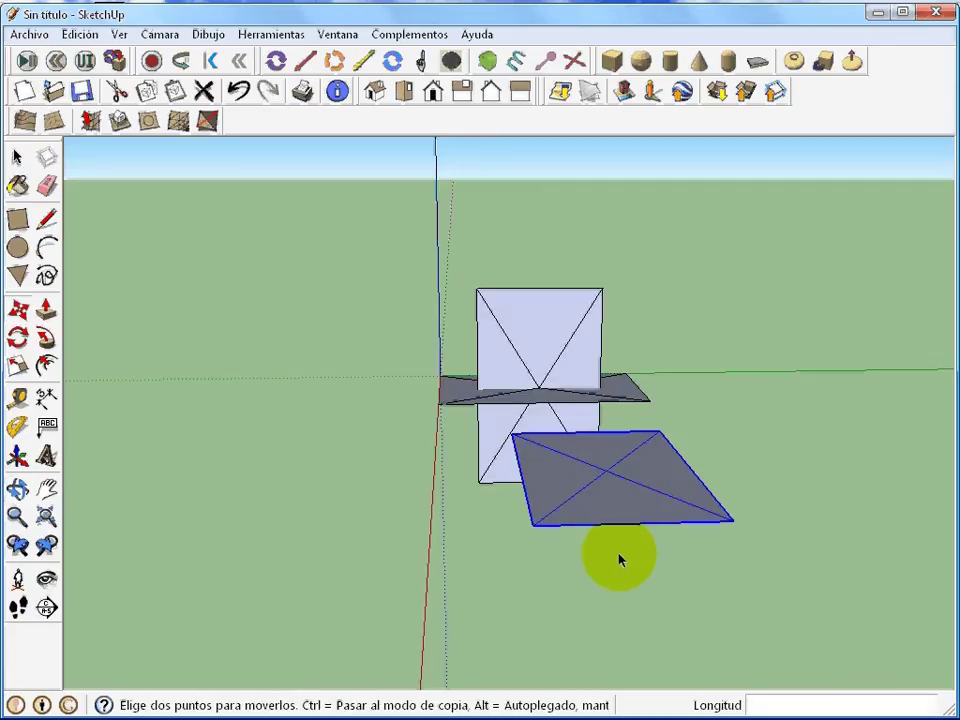
# Stand the third copy upright and centre it through the other two planes
pyautogui.press('q')
pyautogui.moveTo(634, 518); pyautogui.dragTo(546, 525)
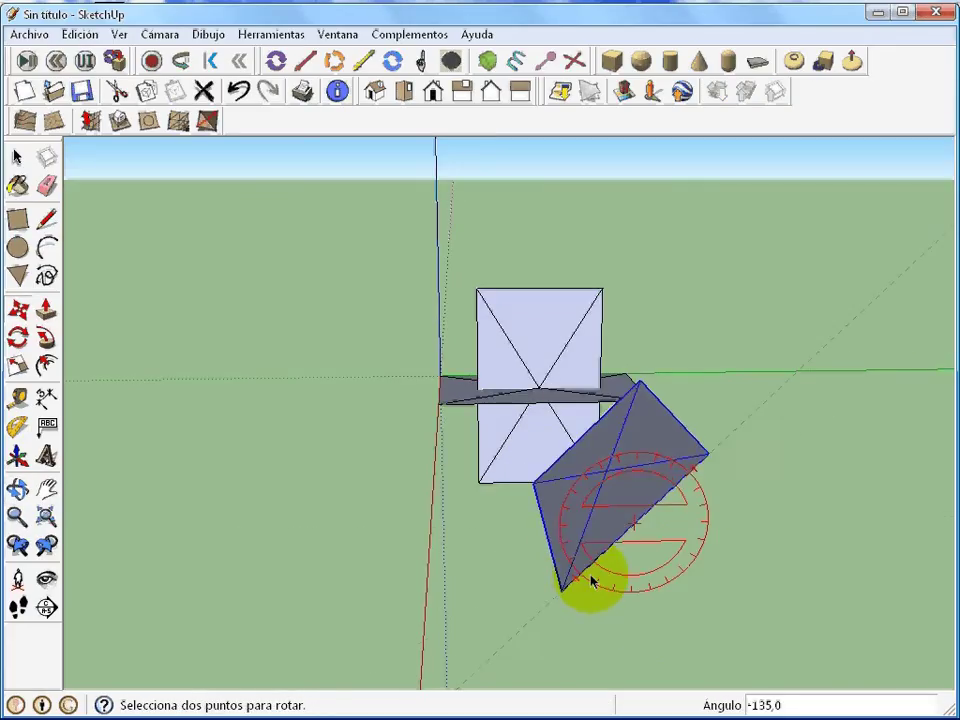
pyautogui.press('m')
pyautogui.click(618, 453)
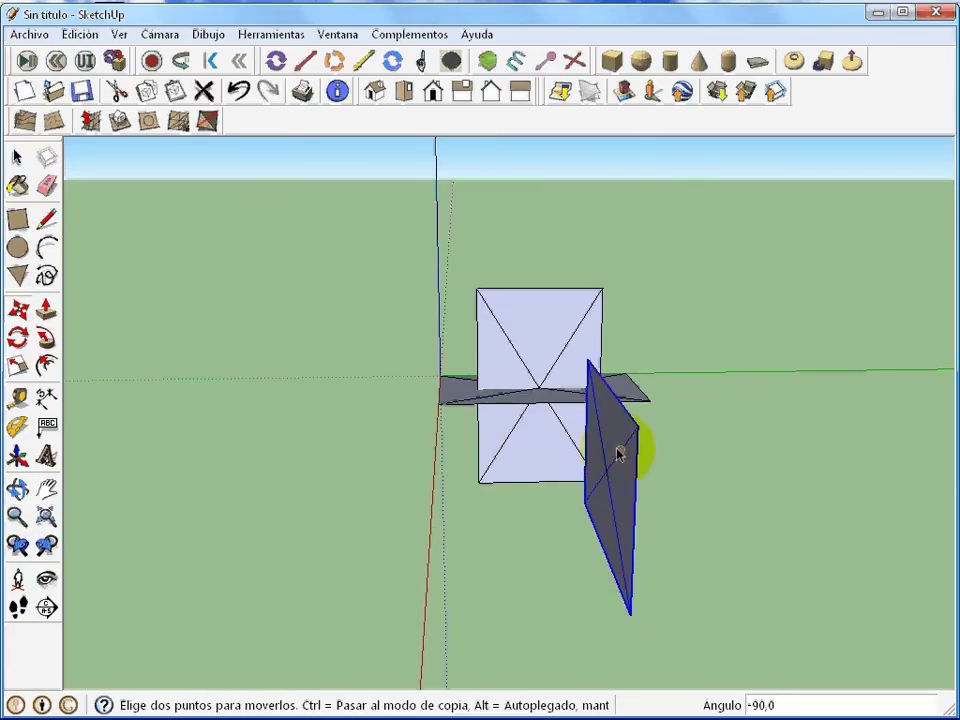
pyautogui.click(538, 385)
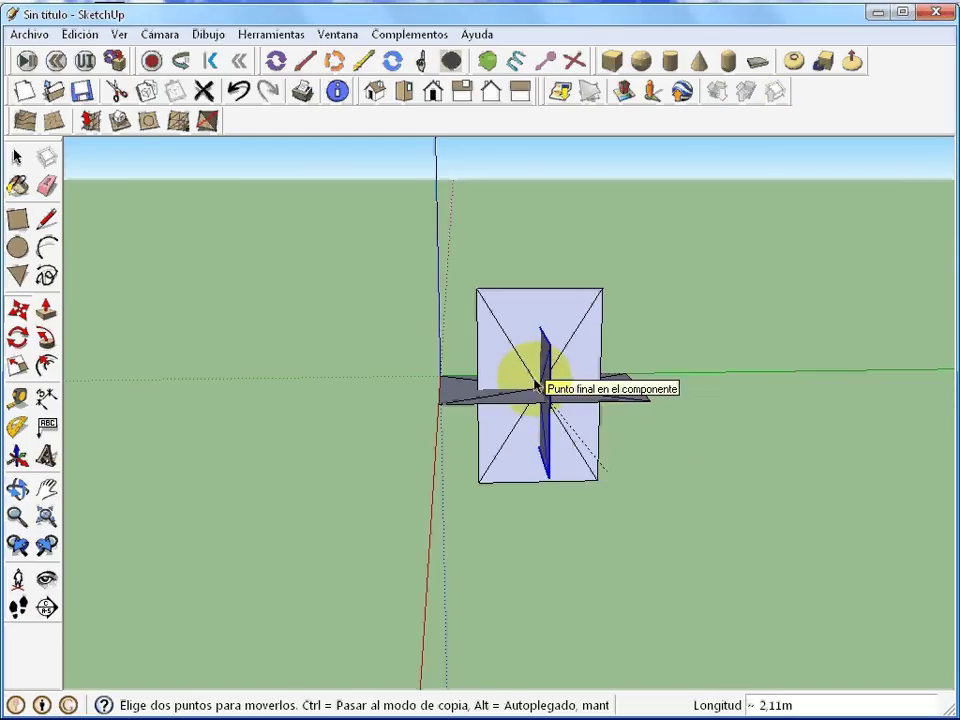
pyautogui.moveTo(538, 388); pyautogui.dragTo(700, 408, button='middle')
pyautogui.click(578, 379)
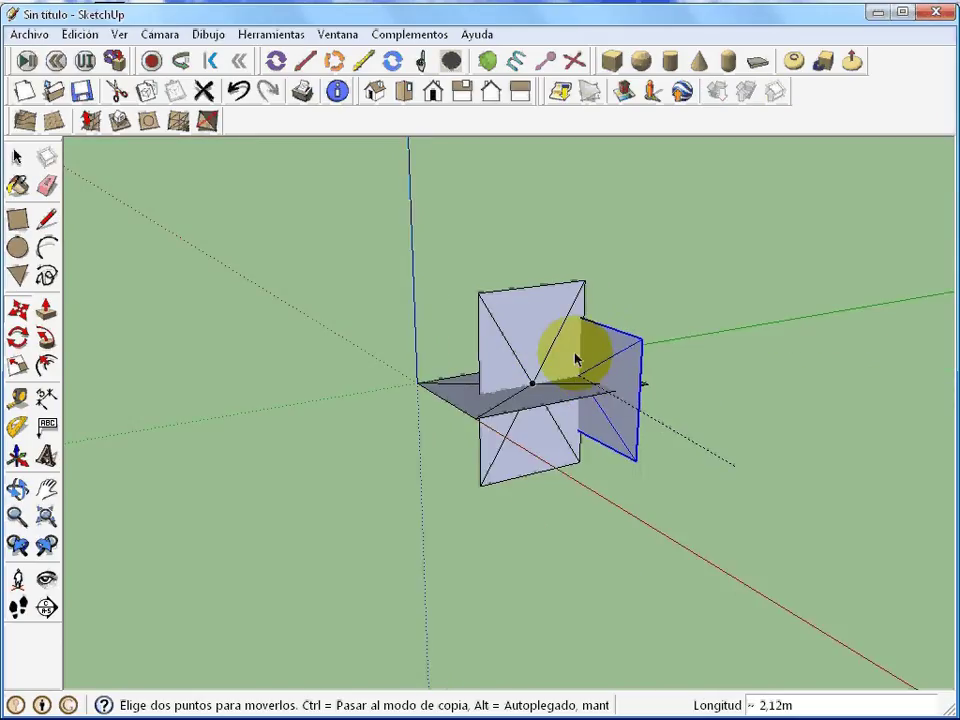
pyautogui.click(527, 385)
pyautogui.moveTo(541, 391)
pyautogui.mouseDown(button='middle')
pyautogui.moveTo(328, 325)
pyautogui.moveTo(189, 317)
pyautogui.moveTo(874, 418)
pyautogui.moveTo(673, 504)
pyautogui.moveTo(548, 405)
pyautogui.mouseUp(button='middle')
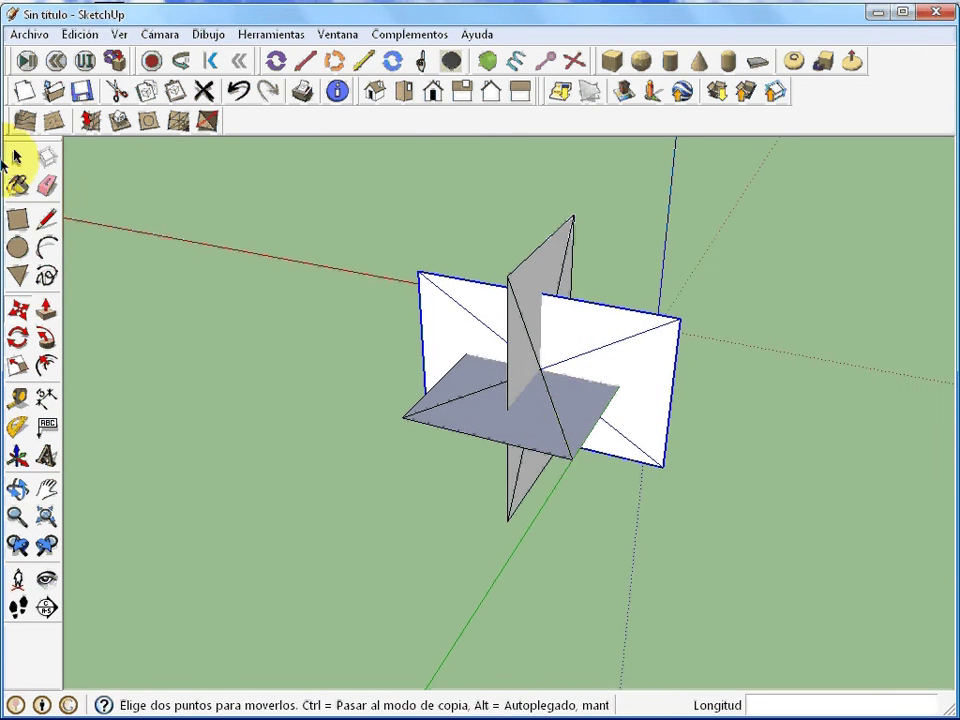
# Paint both vertical planes and the horizontal plane with Cristal_verde_oscuro_translúcido, then clear the selection
pyautogui.click(18, 185)
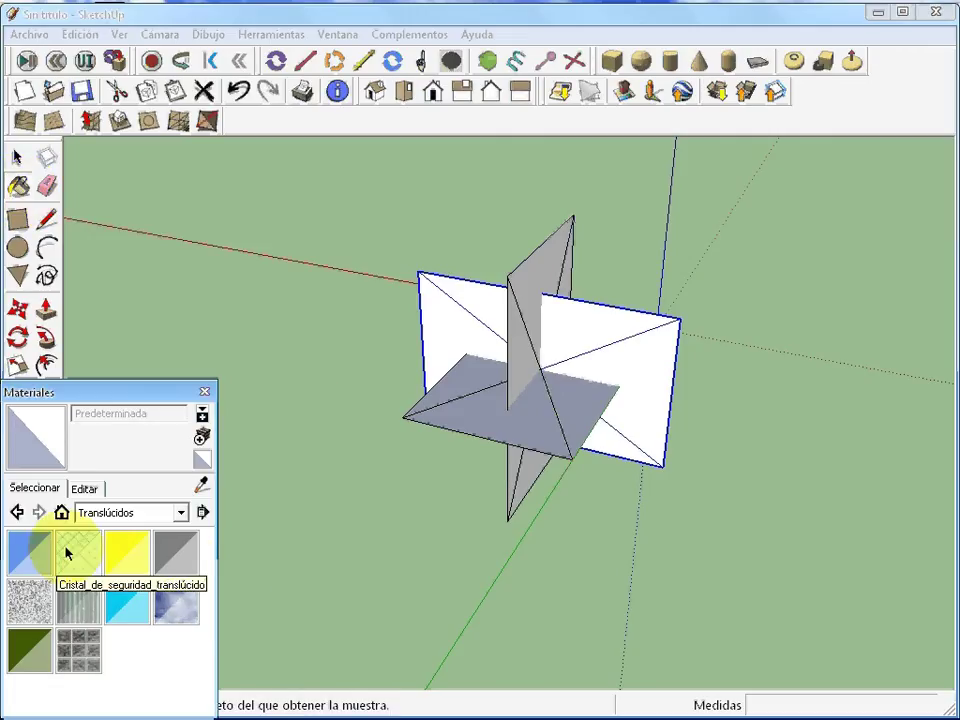
pyautogui.click(30, 650)
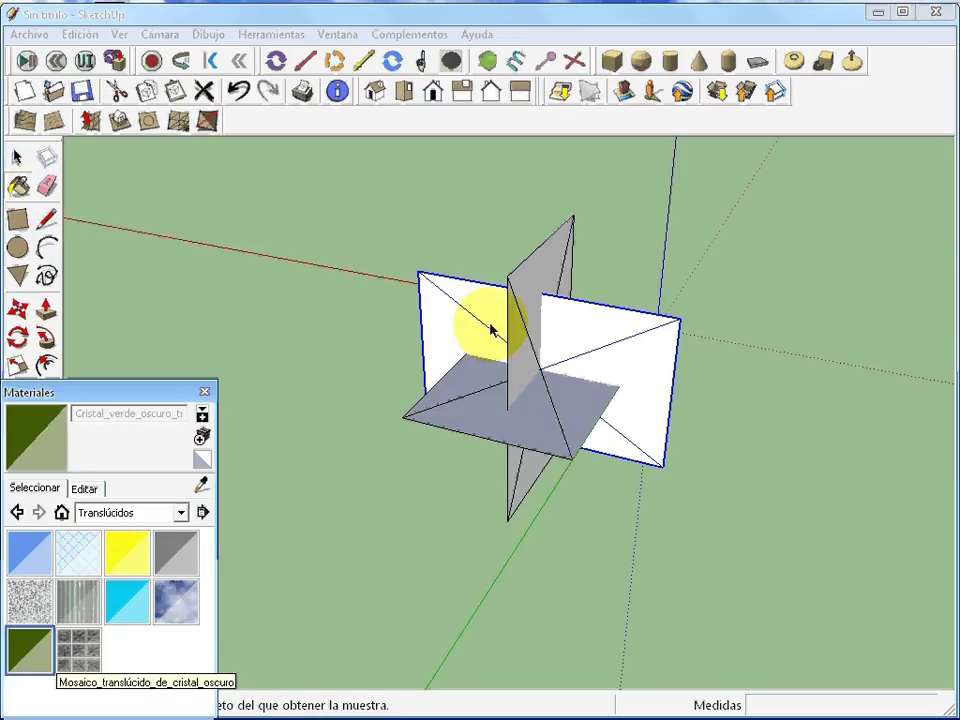
pyautogui.click(530, 332)
pyautogui.click(527, 334)
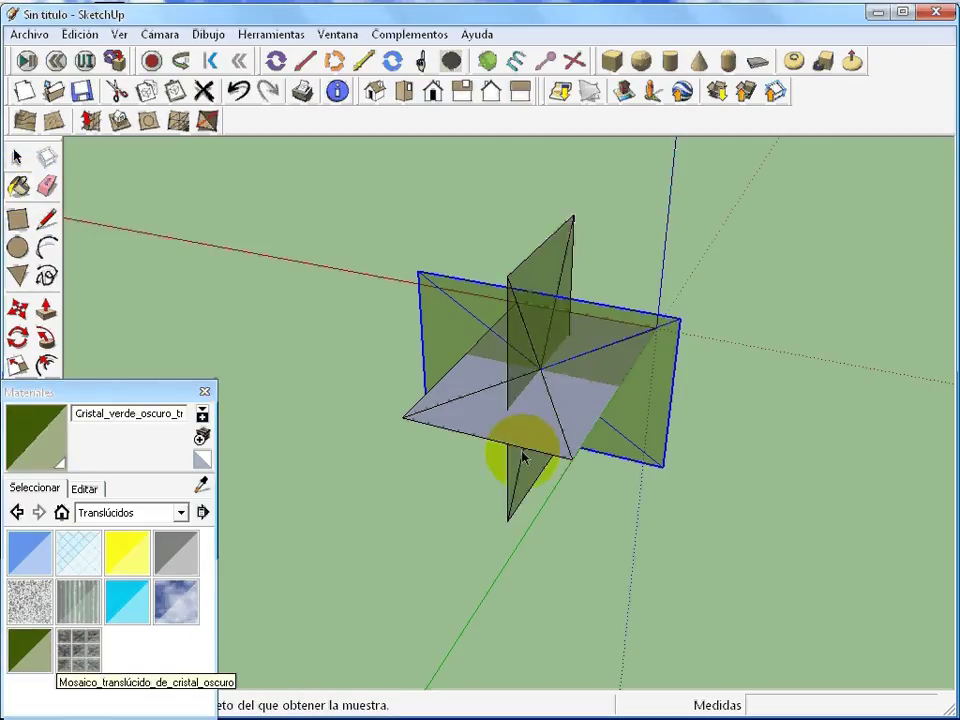
pyautogui.click(532, 430)
pyautogui.moveTo(731, 497)
pyautogui.mouseDown(button='middle')
pyautogui.moveTo(469, 519)
pyautogui.moveTo(424, 225)
pyautogui.moveTo(545, 137)
pyautogui.moveTo(628, 197)
pyautogui.mouseUp(button='middle')
pyautogui.click(17, 157)
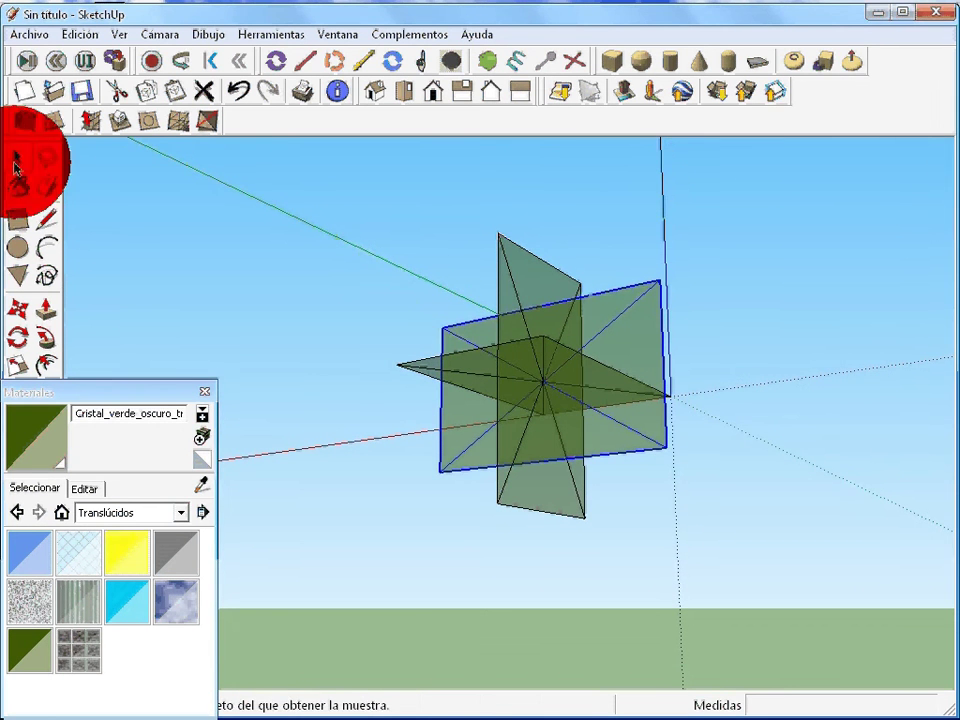
pyautogui.click(393, 275)
pyautogui.moveTo(915, 332)
pyautogui.mouseDown(button='middle')
pyautogui.moveTo(557, 536)
pyautogui.moveTo(334, 414)
pyautogui.moveTo(640, 330)
pyautogui.moveTo(658, 437)
pyautogui.moveTo(467, 557)
pyautogui.moveTo(444, 579)
pyautogui.moveTo(468, 617)
pyautogui.mouseUp(button='middle')
# Join plane corners with edges to form the first triangular faces near the top apex
pyautogui.click(205, 391)
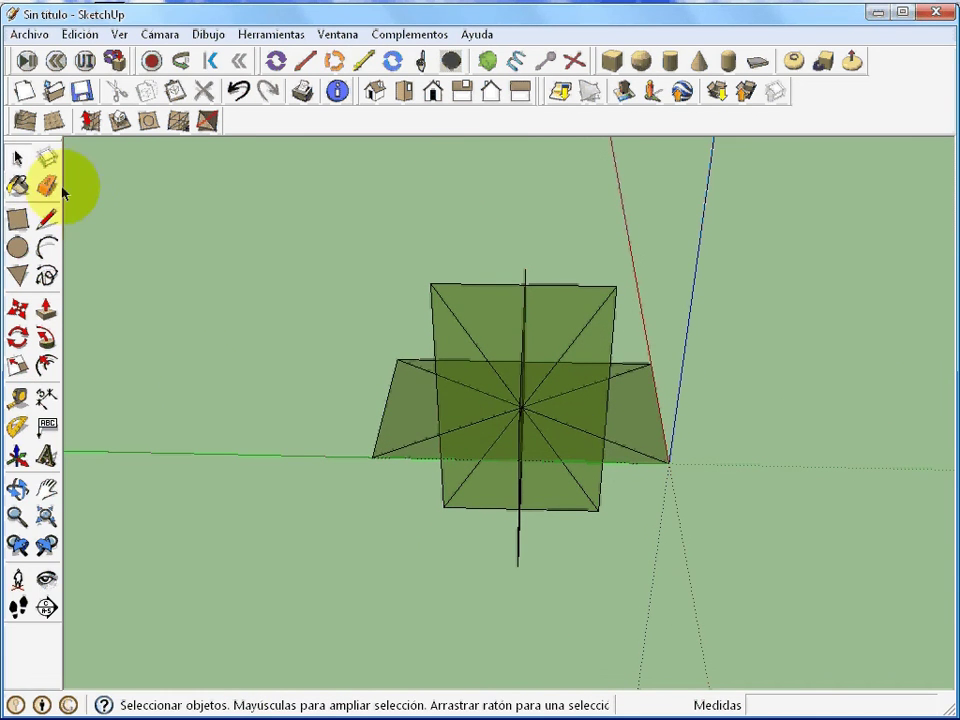
pyautogui.click(46, 218)
pyautogui.click(430, 280)
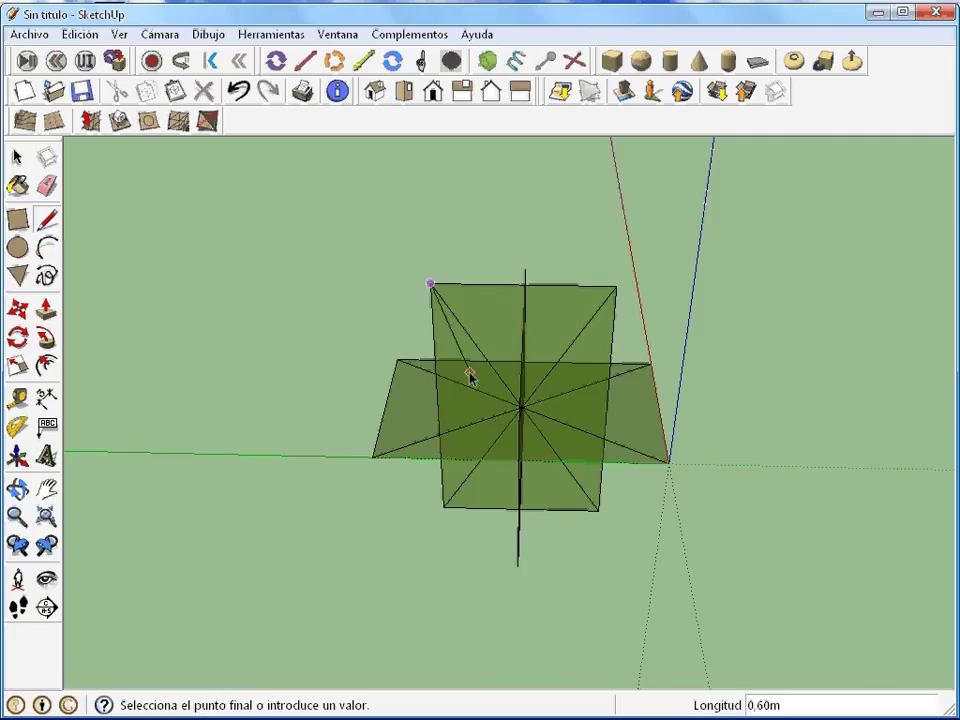
pyautogui.moveTo(469, 377); pyautogui.dragTo(621, 440, button='middle')
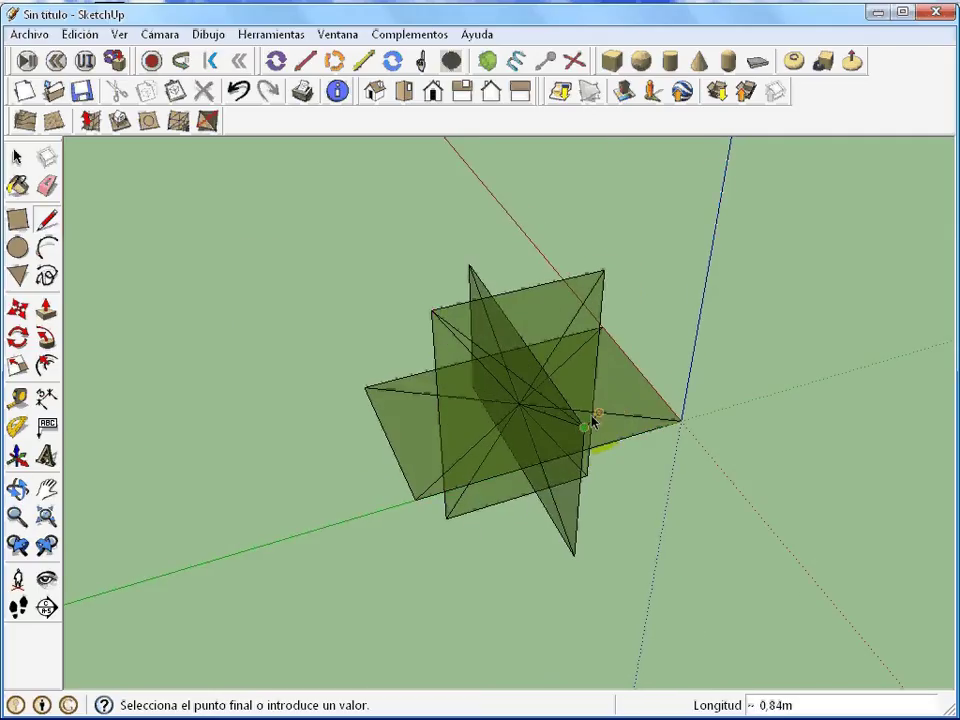
pyautogui.click(604, 272)
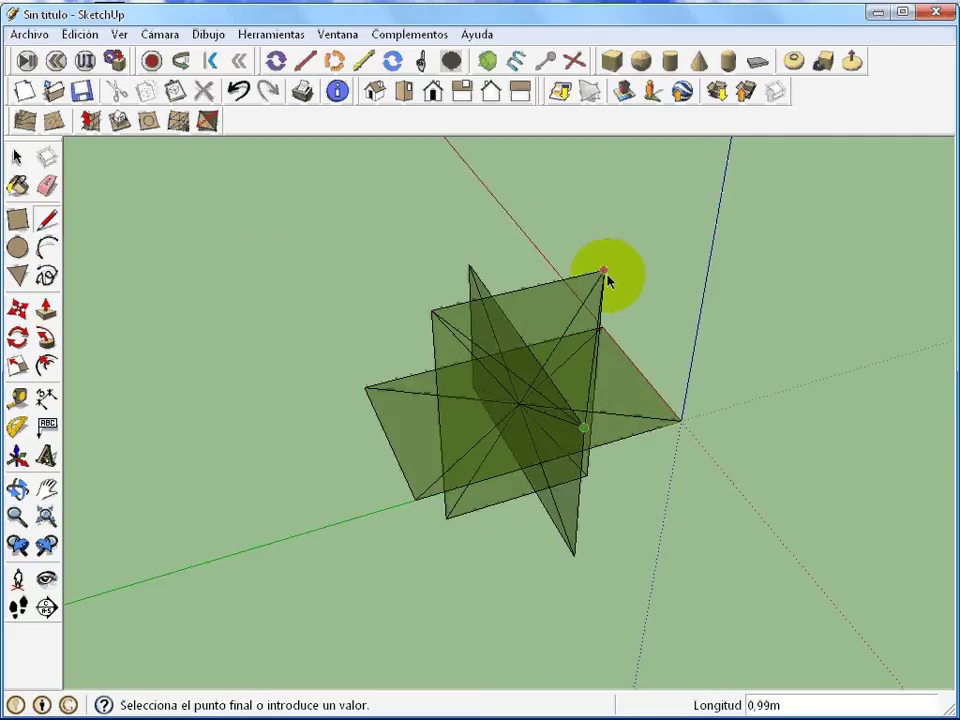
pyautogui.click(436, 313)
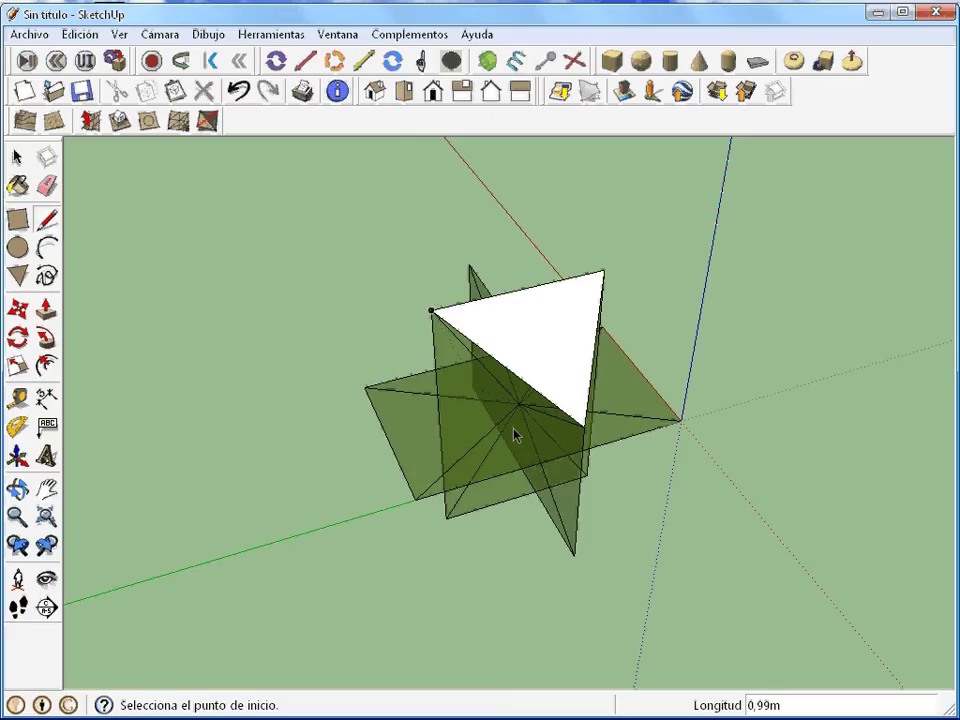
pyautogui.click(432, 314)
pyautogui.click(468, 265)
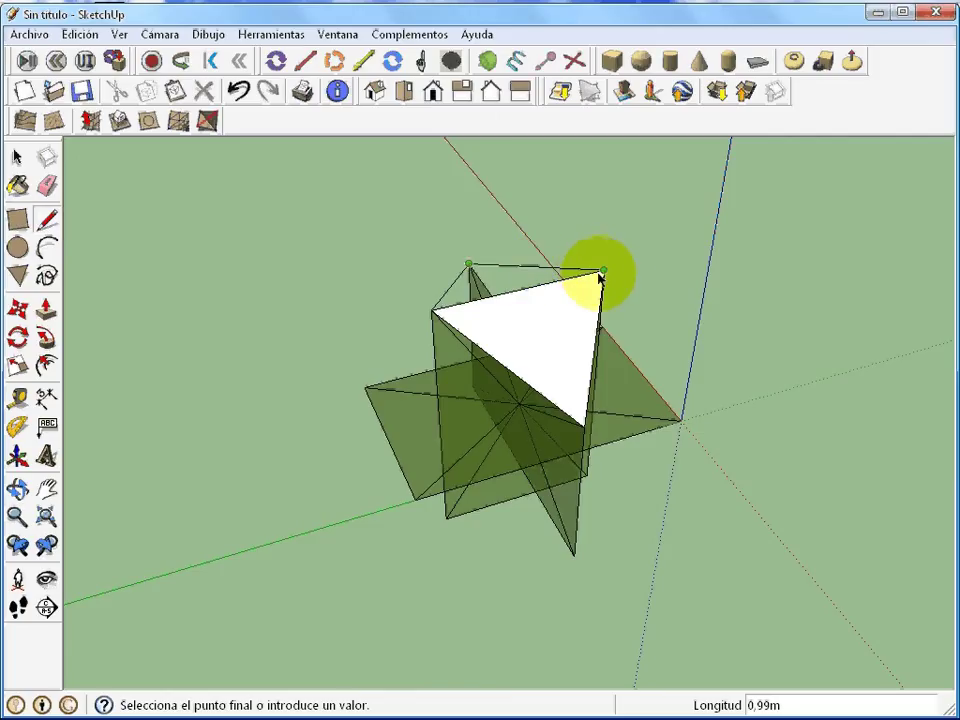
pyautogui.moveTo(604, 283)
pyautogui.mouseDown(button='middle')
pyautogui.moveTo(750, 375)
pyautogui.moveTo(606, 343)
pyautogui.moveTo(225, 368)
pyautogui.moveTo(220, 355)
pyautogui.moveTo(381, 414)
pyautogui.moveTo(514, 564)
pyautogui.mouseUp(button='middle')
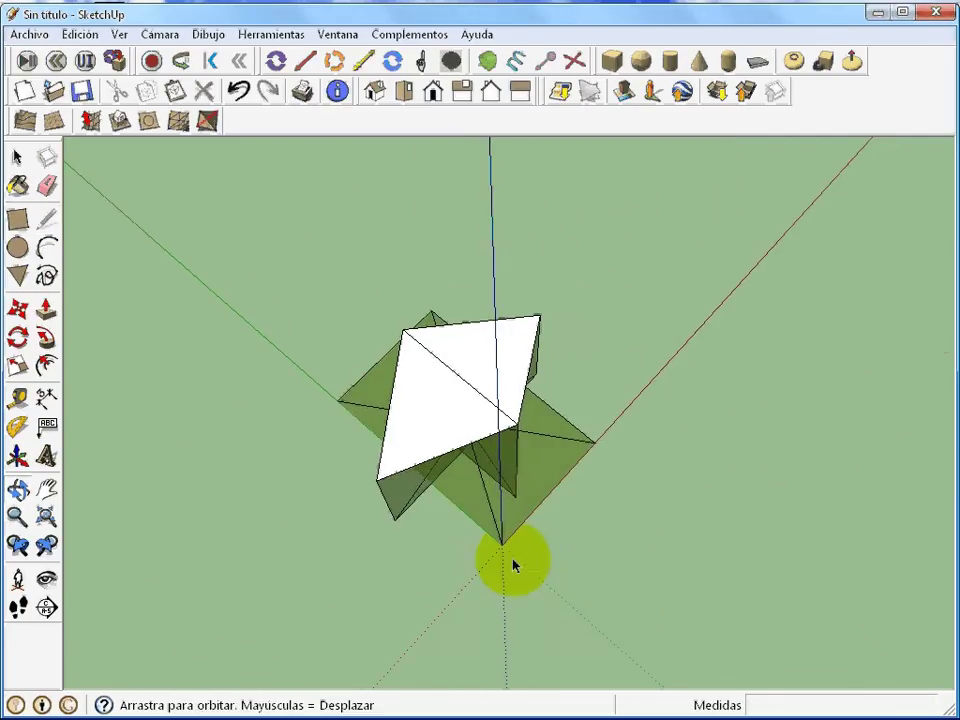
# Close triangular faces along the red axis and on the right side
pyautogui.click(517, 428)
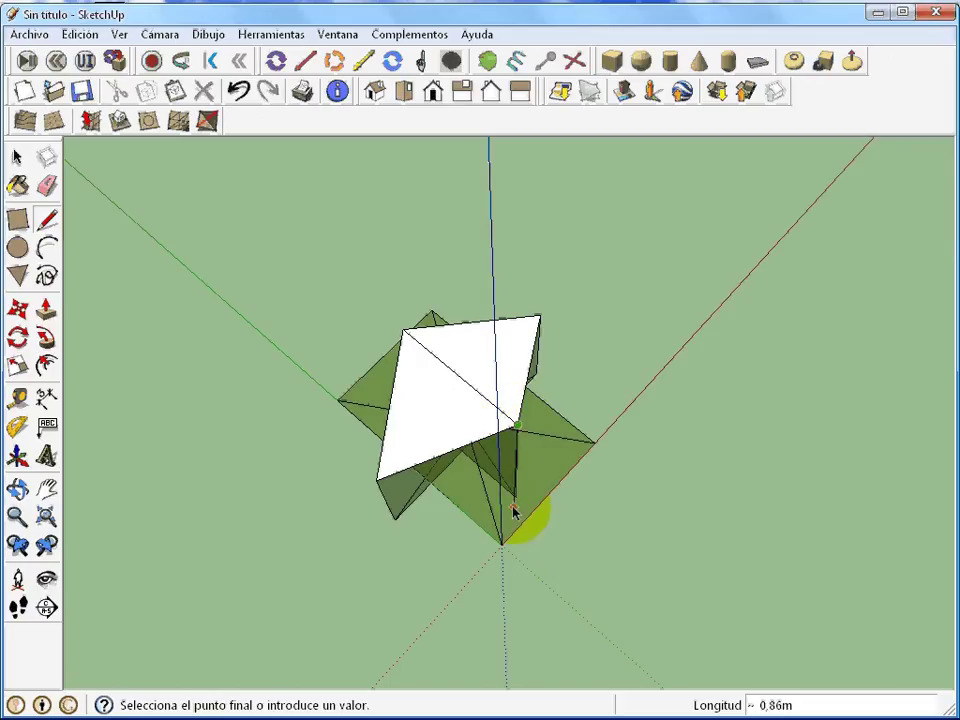
pyautogui.click(380, 483)
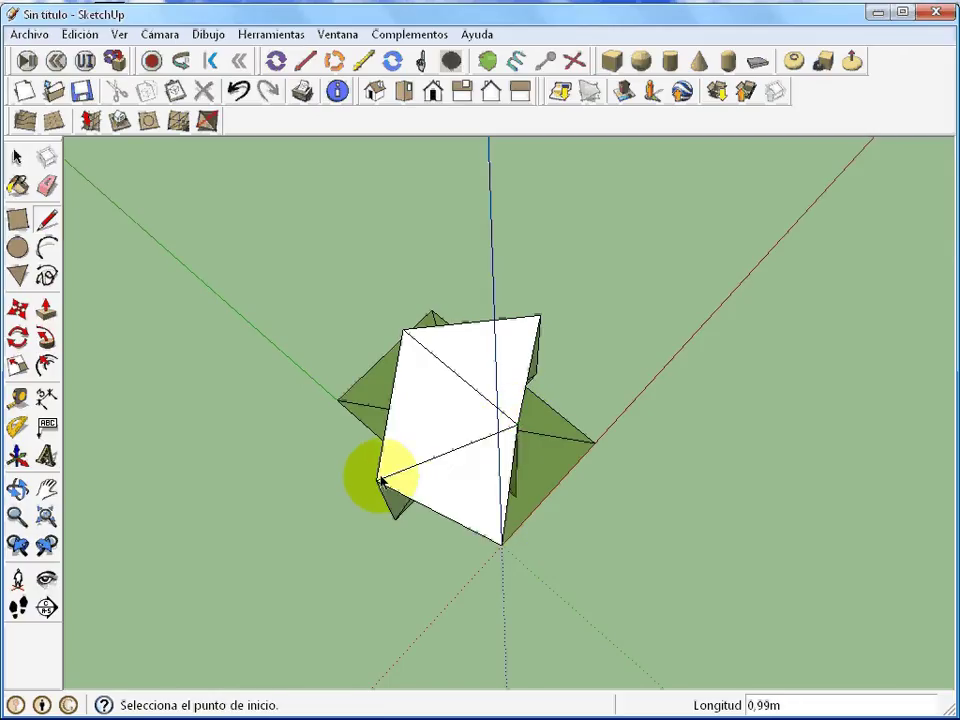
pyautogui.moveTo(714, 486)
pyautogui.mouseDown(button='middle')
pyautogui.moveTo(487, 492)
pyautogui.moveTo(462, 438)
pyautogui.mouseUp(button='middle')
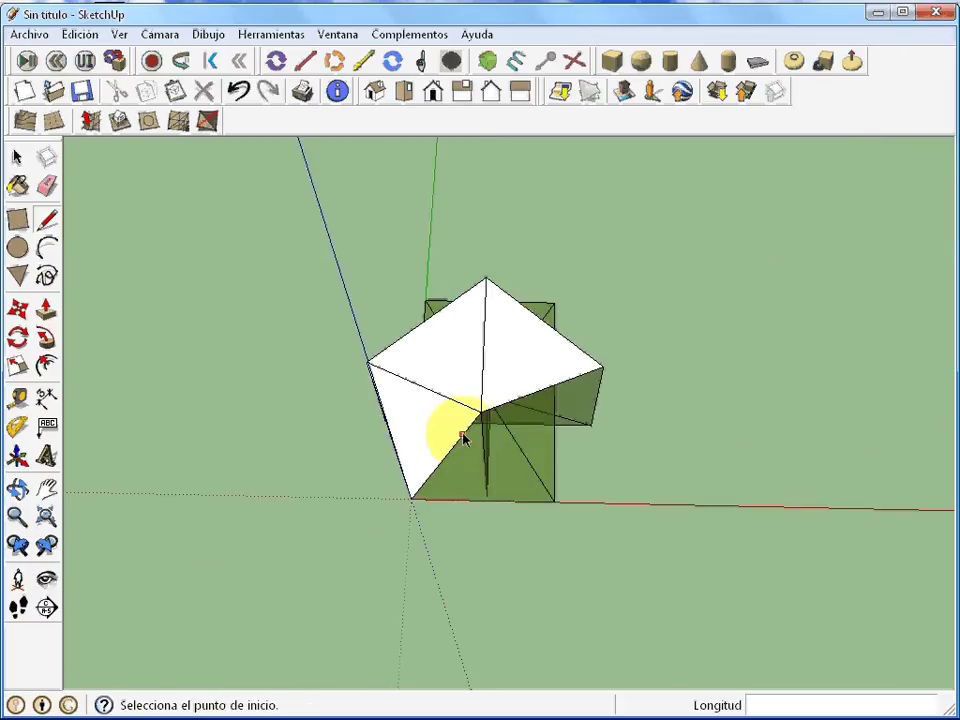
pyautogui.click(554, 501)
pyautogui.click(411, 500)
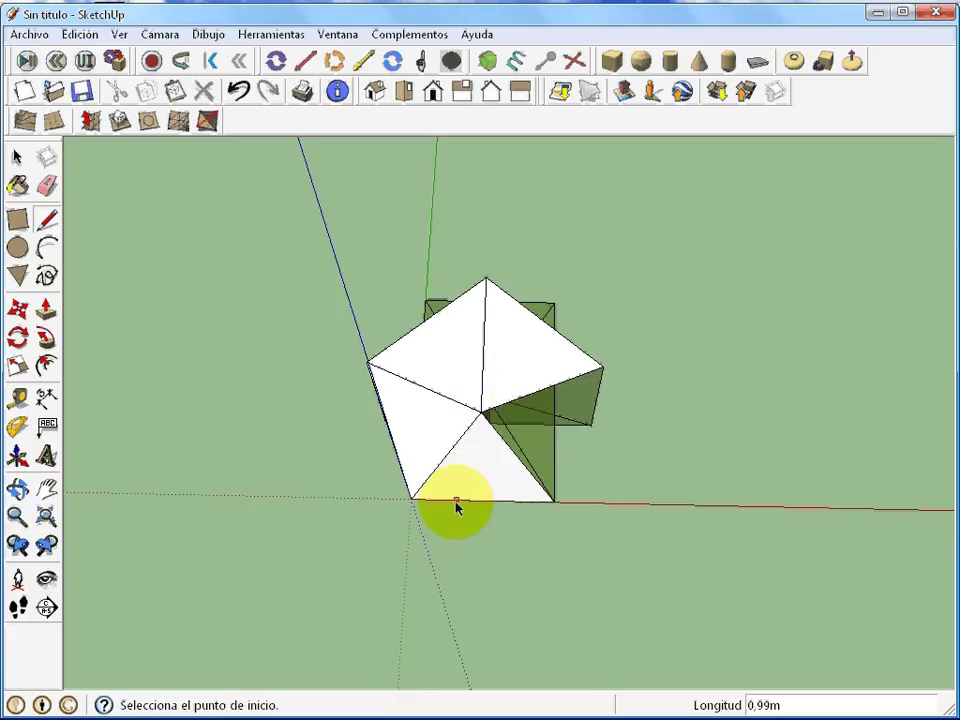
pyautogui.click(553, 500)
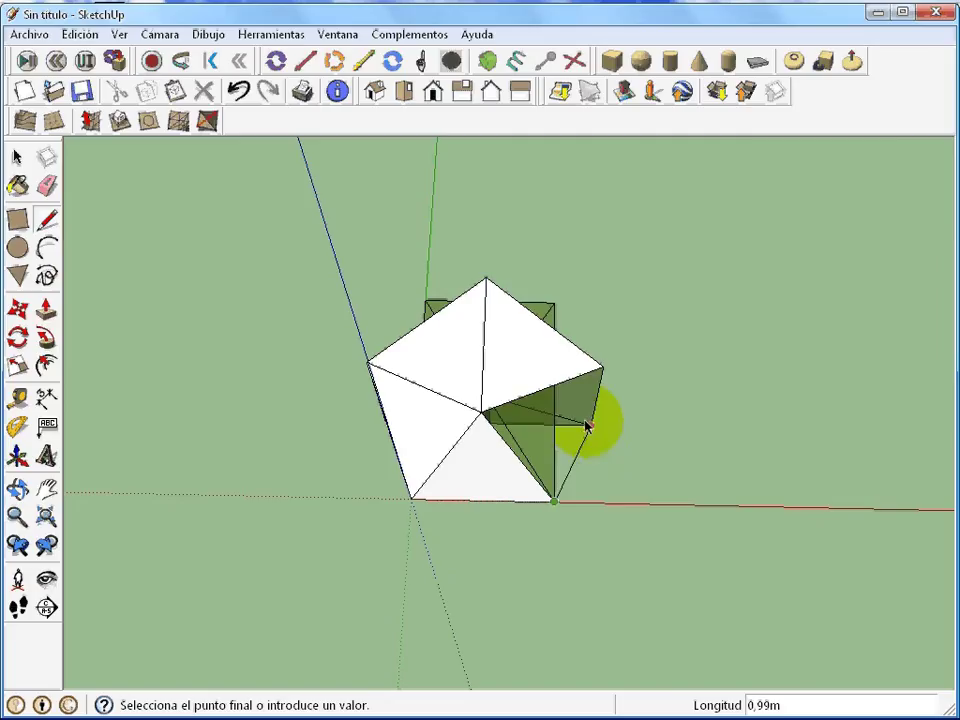
pyautogui.click(602, 370)
# Close more faces from the lower right corner across to the left corner
pyautogui.moveTo(683, 474); pyautogui.dragTo(579, 96, button='middle')
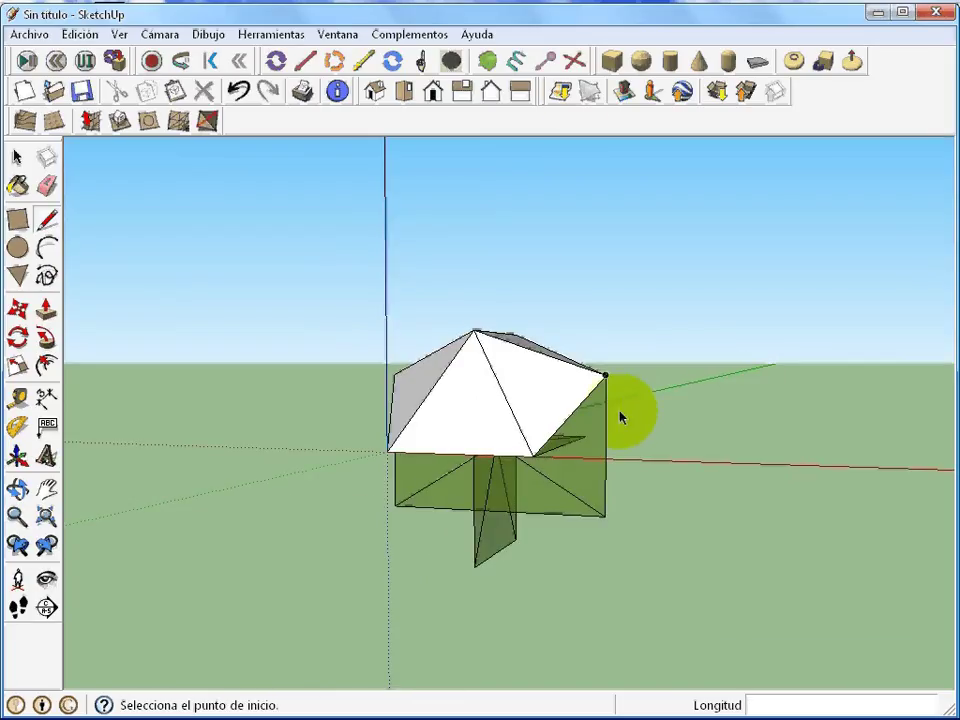
pyautogui.click(604, 517)
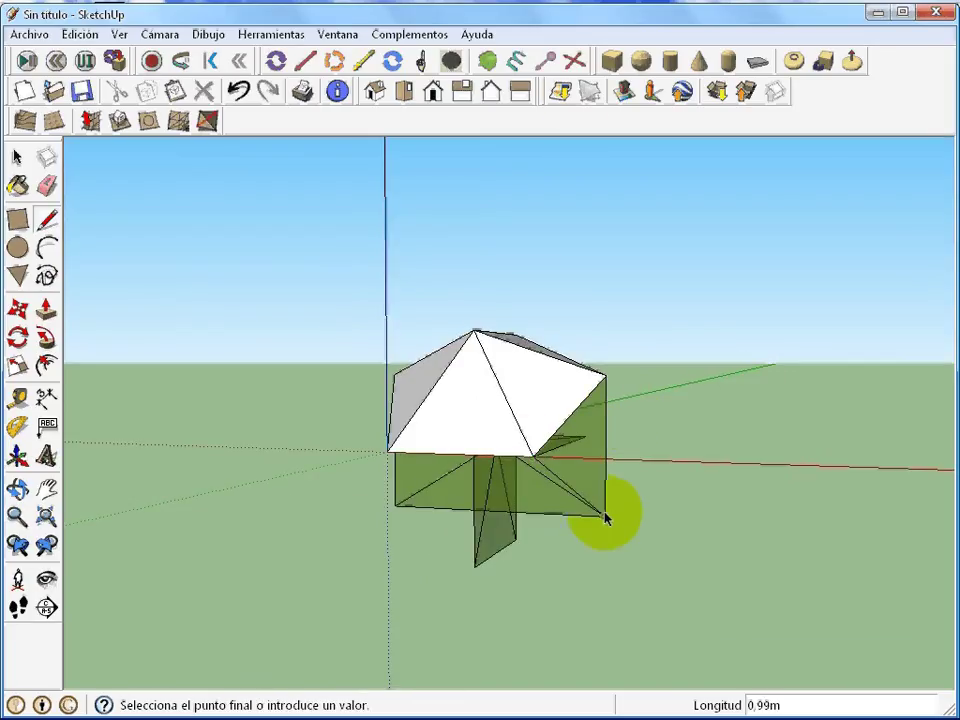
pyautogui.click(605, 378)
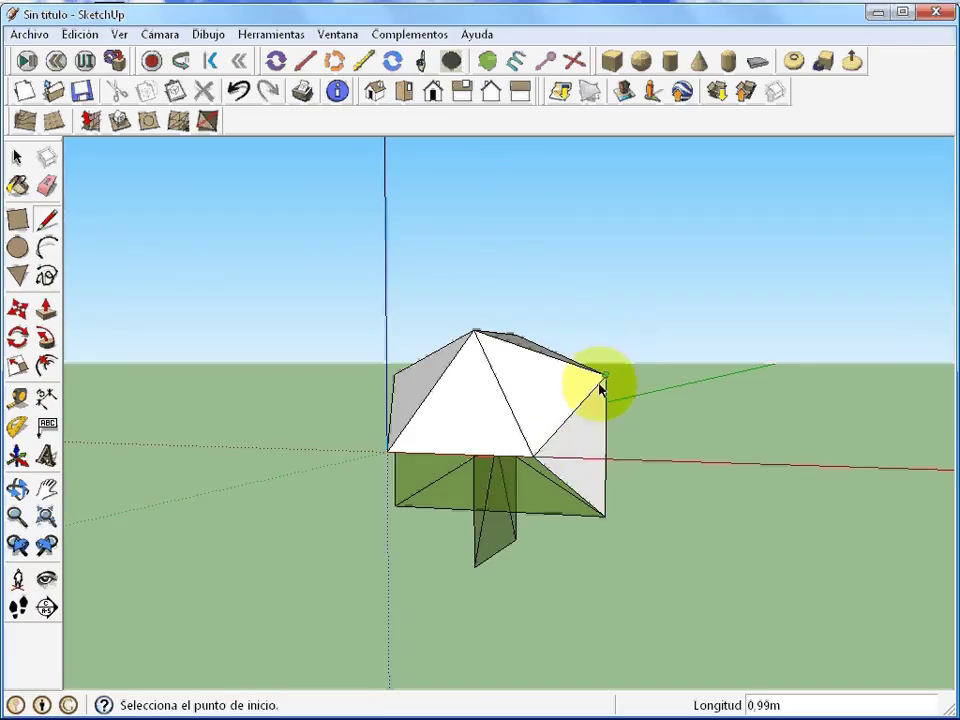
pyautogui.click(533, 457)
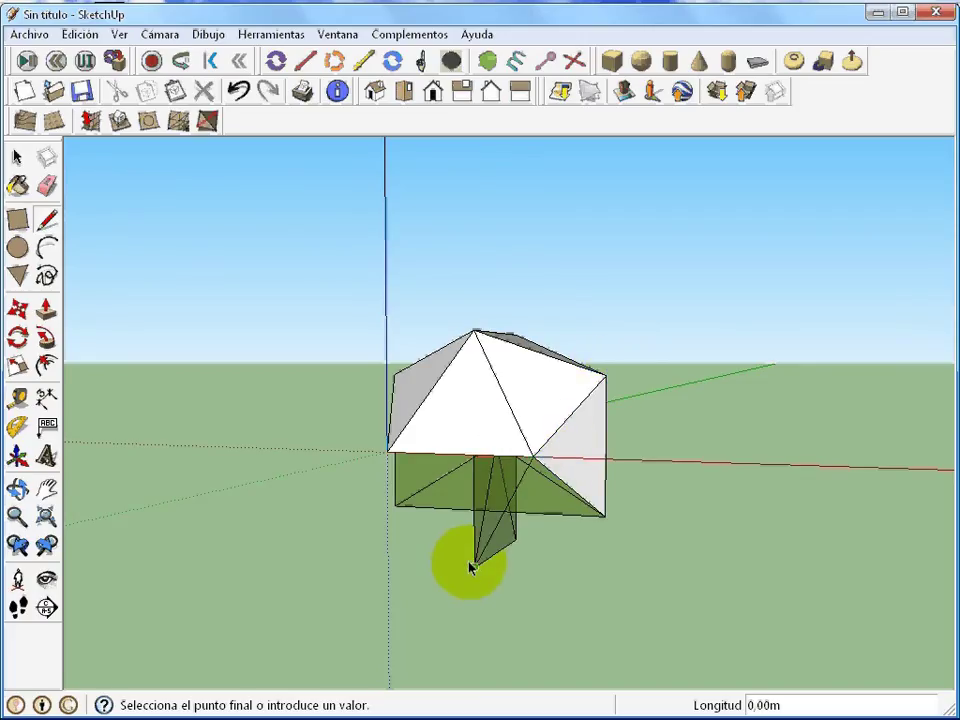
pyautogui.click(388, 453)
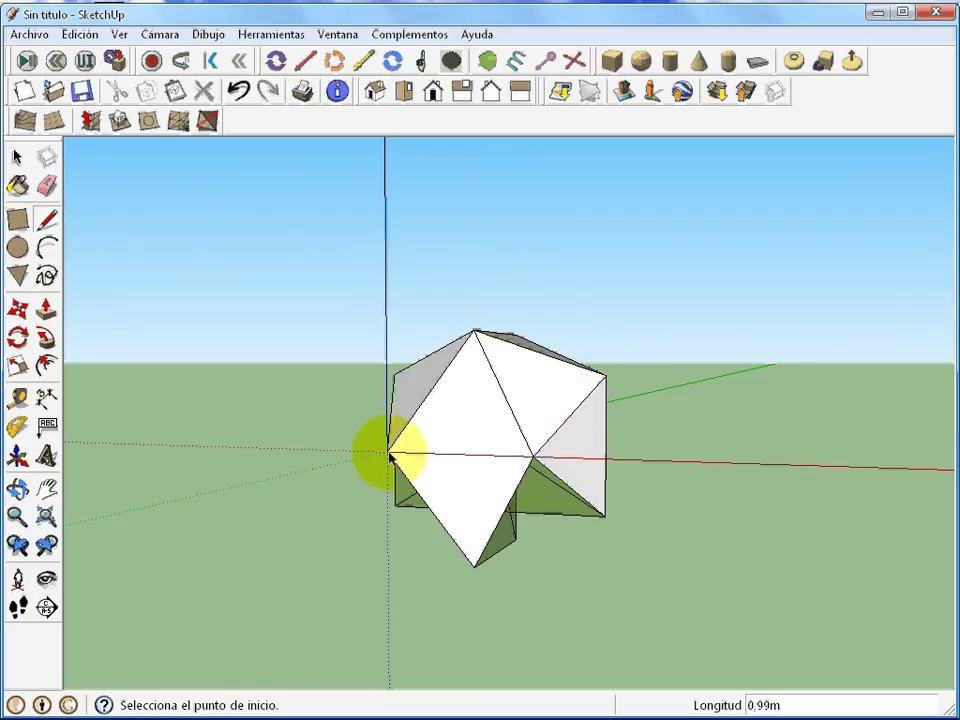
# Close the lower front faces down to the bottom vertex, finishing the front
pyautogui.click(604, 517)
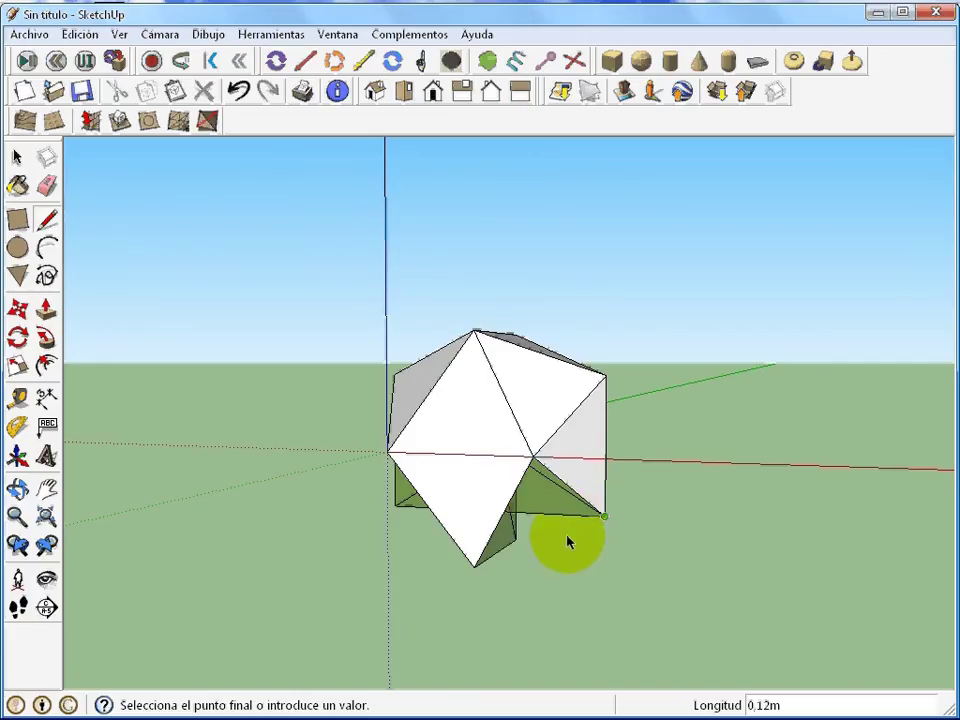
pyautogui.click(477, 568)
pyautogui.click(475, 568)
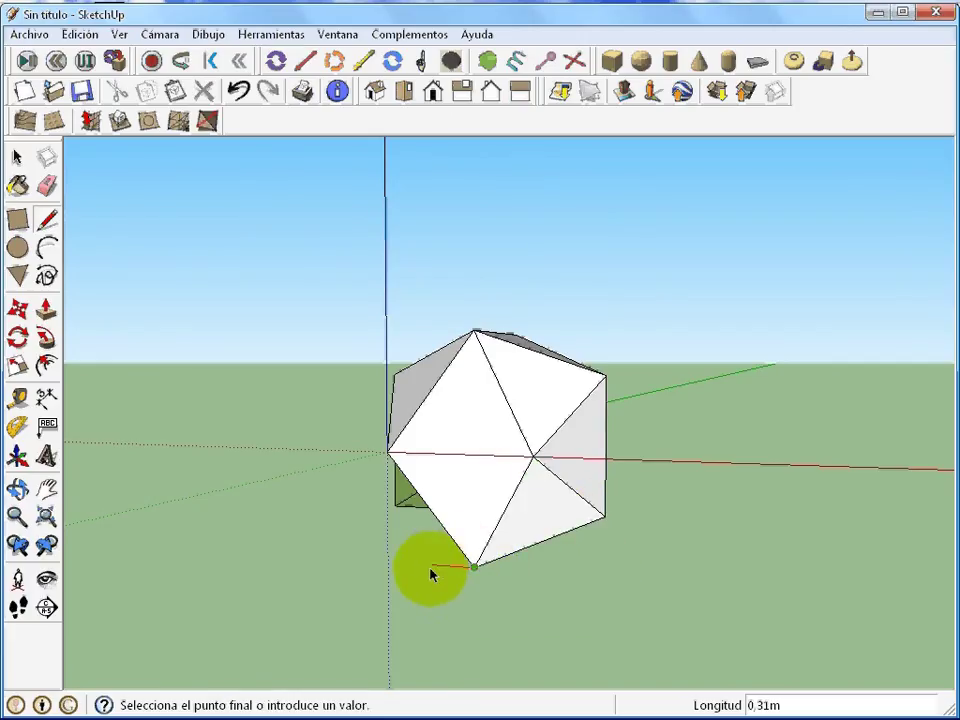
pyautogui.click(397, 505)
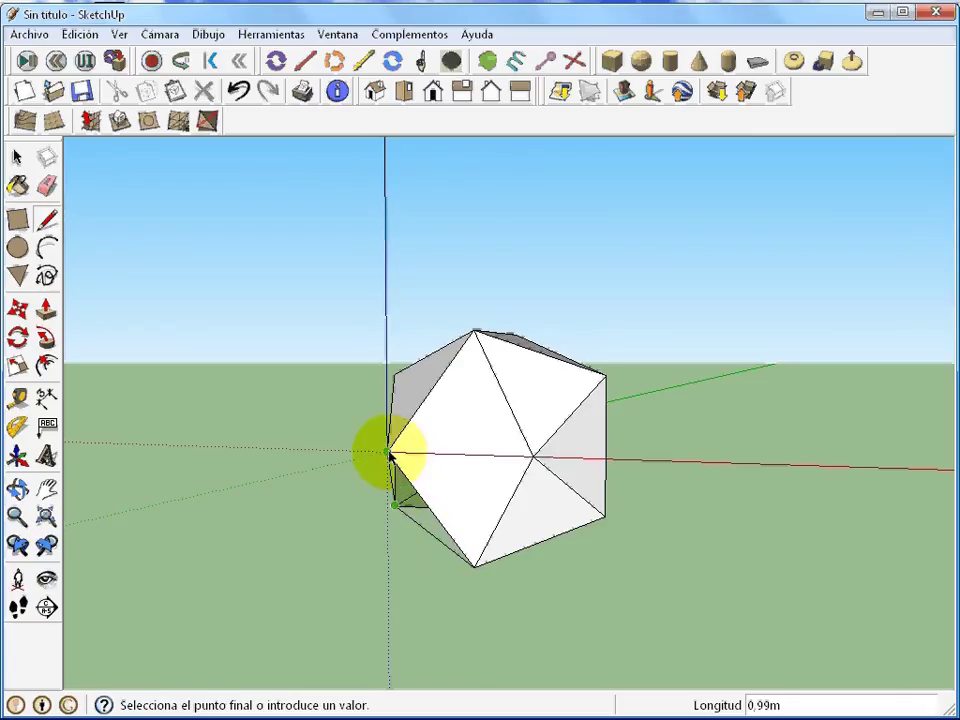
pyautogui.click(390, 455)
pyautogui.moveTo(364, 525)
pyautogui.mouseDown(button='middle')
pyautogui.moveTo(797, 561)
pyautogui.moveTo(485, 453)
pyautogui.mouseUp(button='middle')
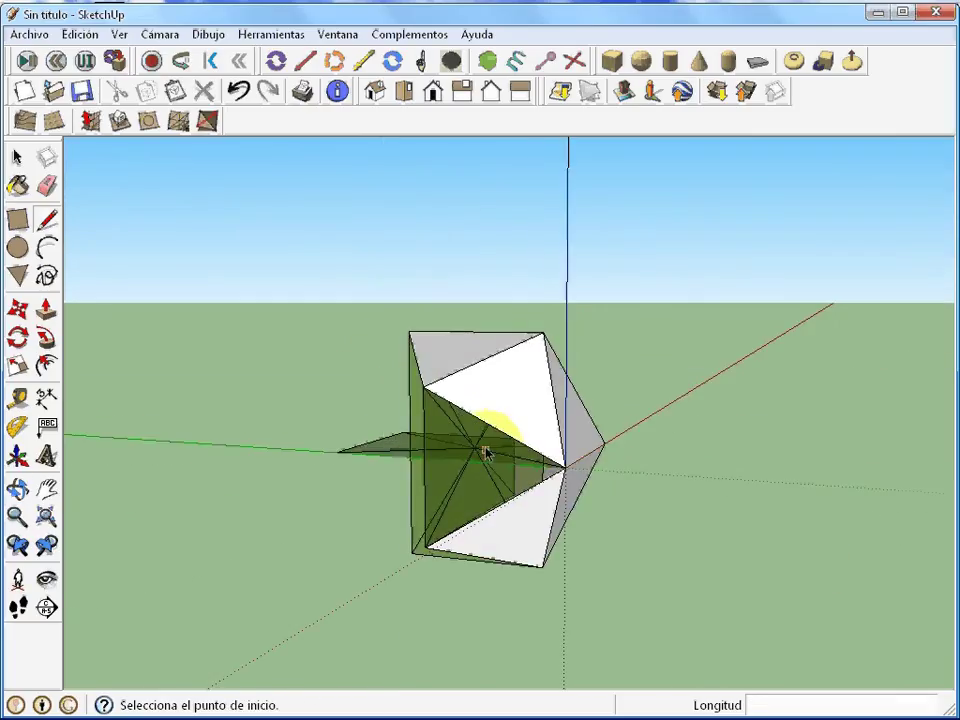
# Close the open faces around the central, bottom-left and right vertices
pyautogui.click(430, 392)
pyautogui.click(423, 552)
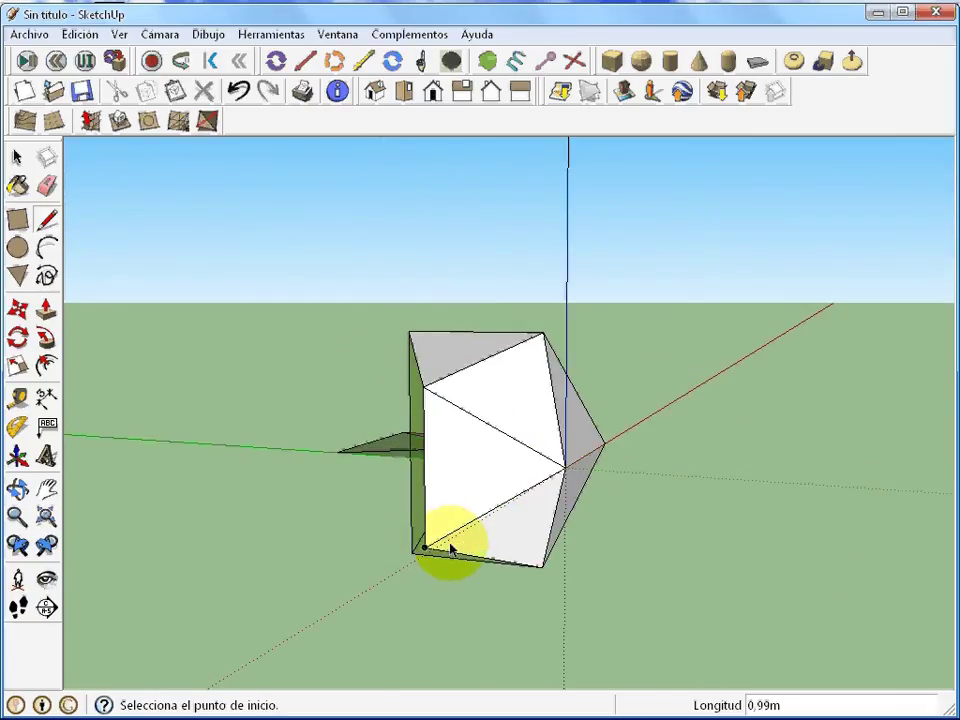
pyautogui.moveTo(450, 551)
pyautogui.mouseDown(button='middle')
pyautogui.moveTo(463, 579)
pyautogui.moveTo(707, 626)
pyautogui.moveTo(678, 585)
pyautogui.moveTo(360, 467)
pyautogui.moveTo(542, 696)
pyautogui.moveTo(558, 533)
pyautogui.mouseUp(button='middle')
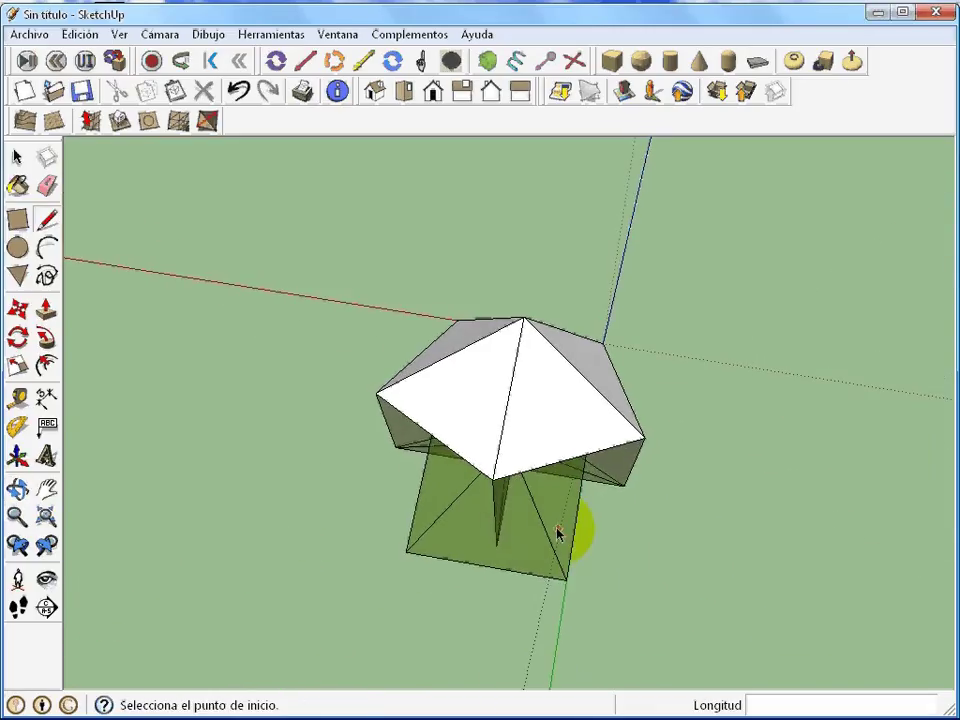
pyautogui.click(495, 483)
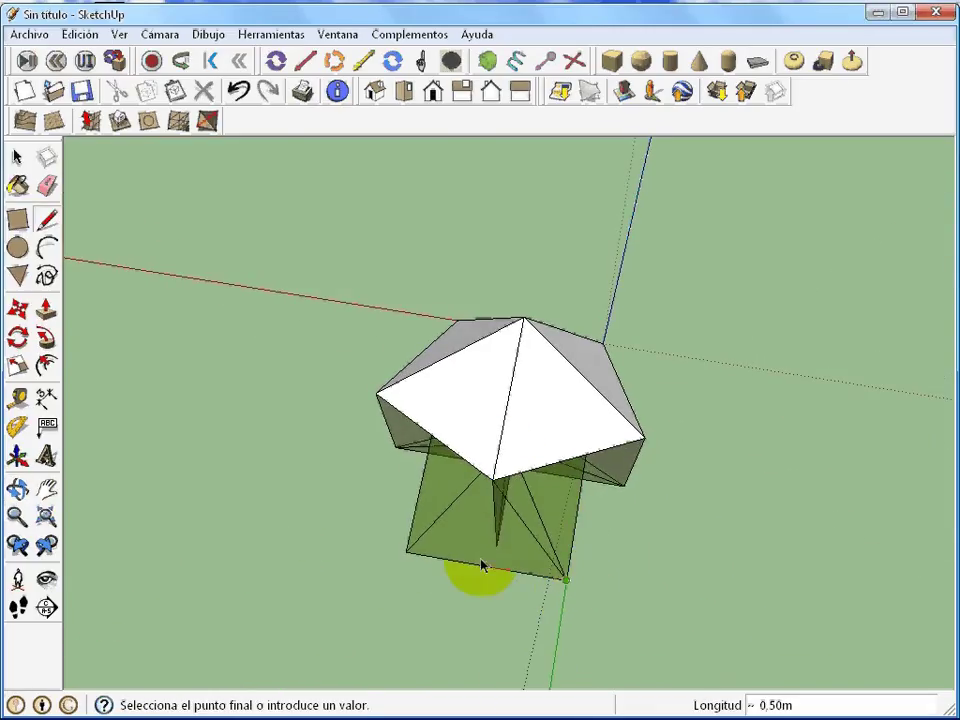
pyautogui.click(407, 553)
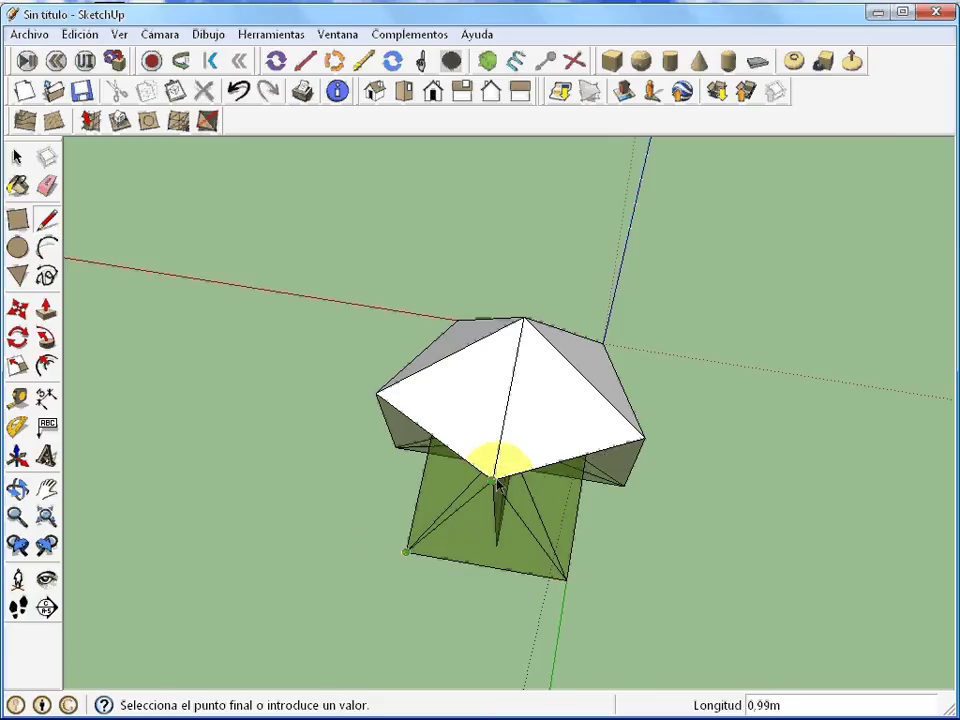
pyautogui.click(496, 483)
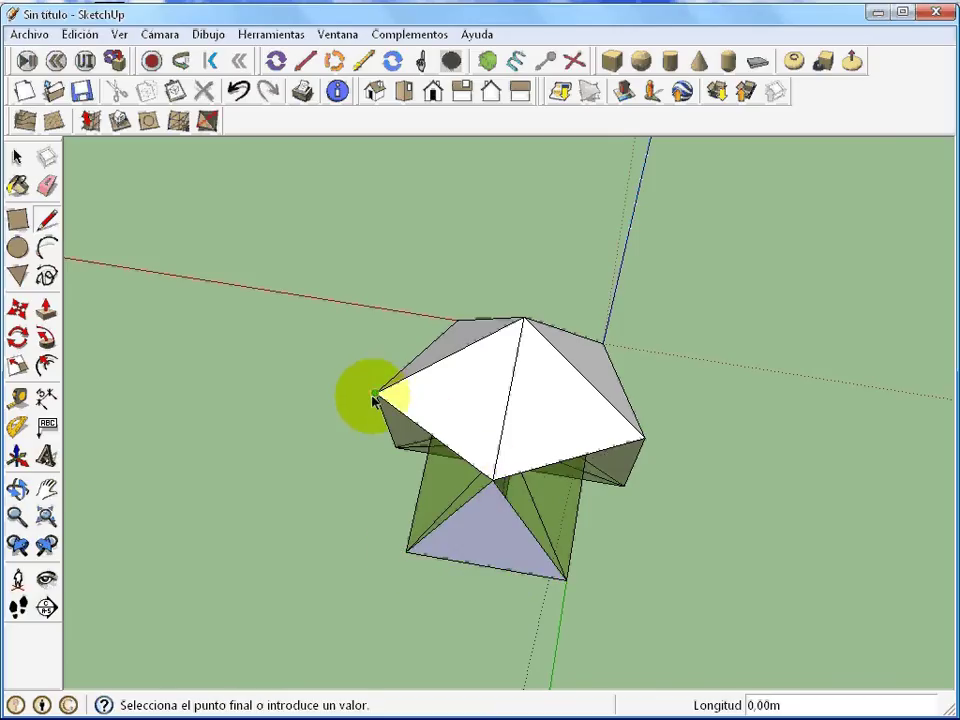
pyautogui.click(409, 556)
pyautogui.click(407, 556)
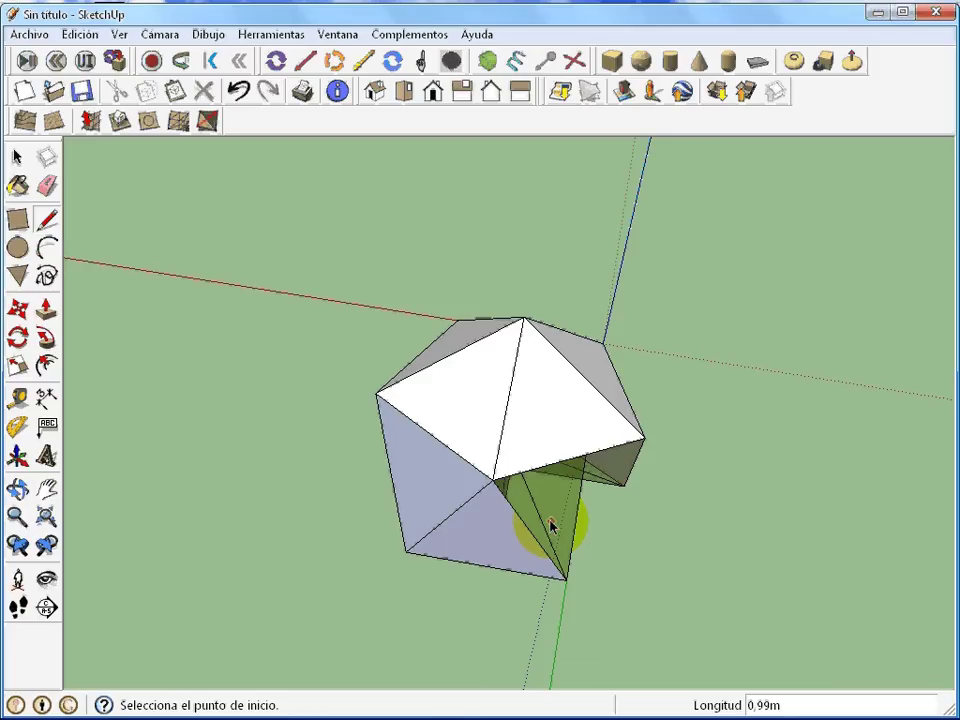
pyautogui.click(567, 579)
pyautogui.click(641, 441)
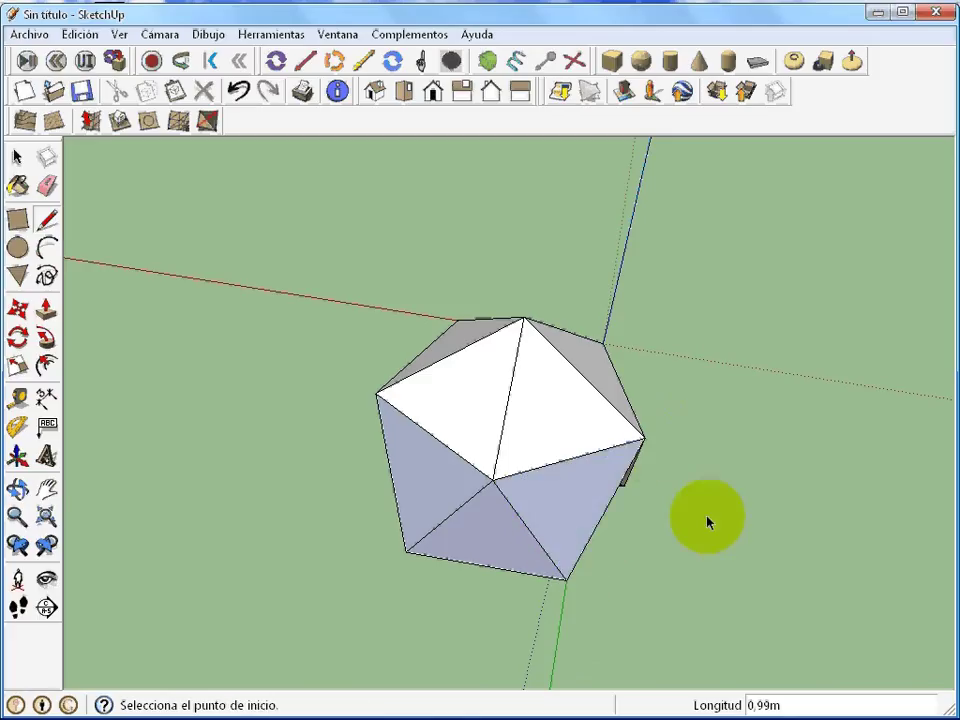
pyautogui.moveTo(707, 521)
pyautogui.mouseDown(button='middle')
pyautogui.moveTo(701, 354)
pyautogui.moveTo(735, 540)
pyautogui.mouseUp(button='middle')
# Draw edges from the bottom-right and bottom vertices to close the lower-left faces
pyautogui.click(640, 522)
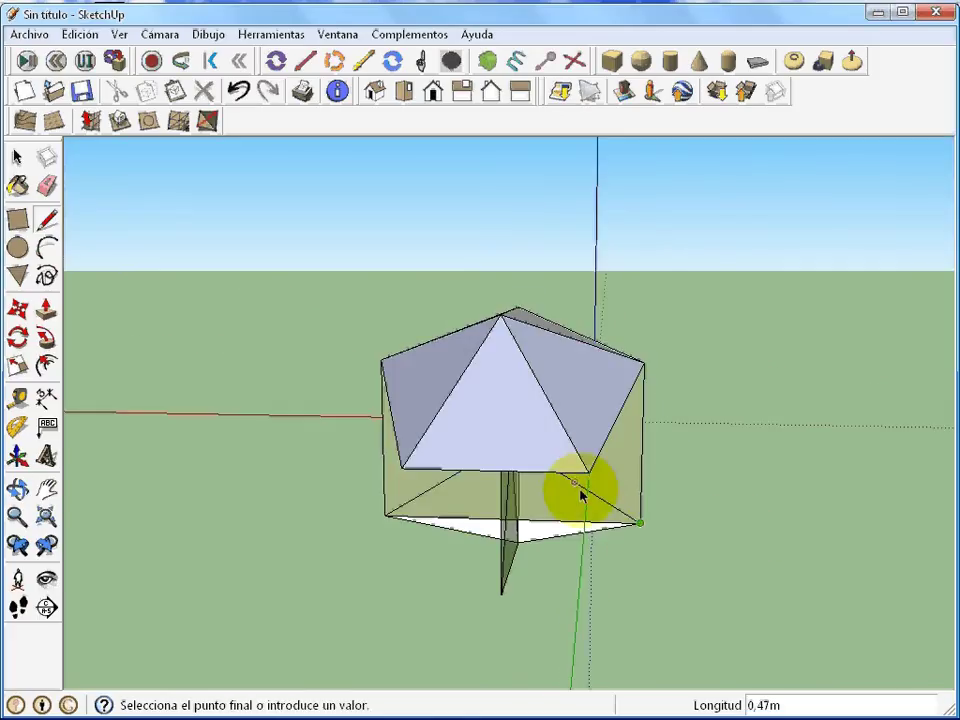
pyautogui.click(586, 474)
pyautogui.moveTo(744, 564); pyautogui.dragTo(726, 461, button='middle')
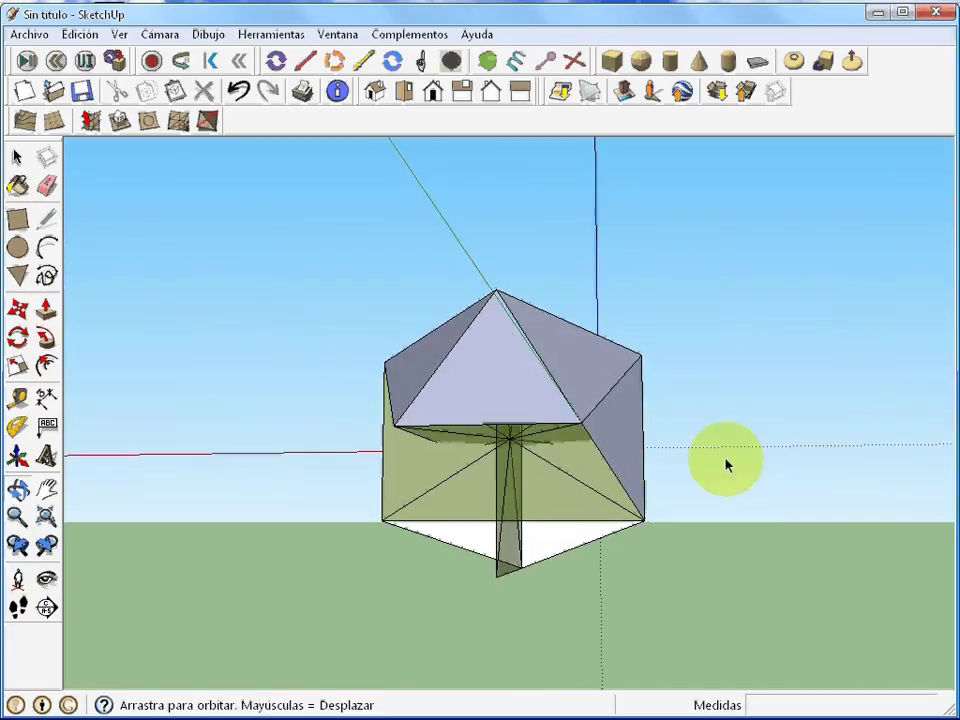
pyautogui.click(495, 574)
pyautogui.click(397, 428)
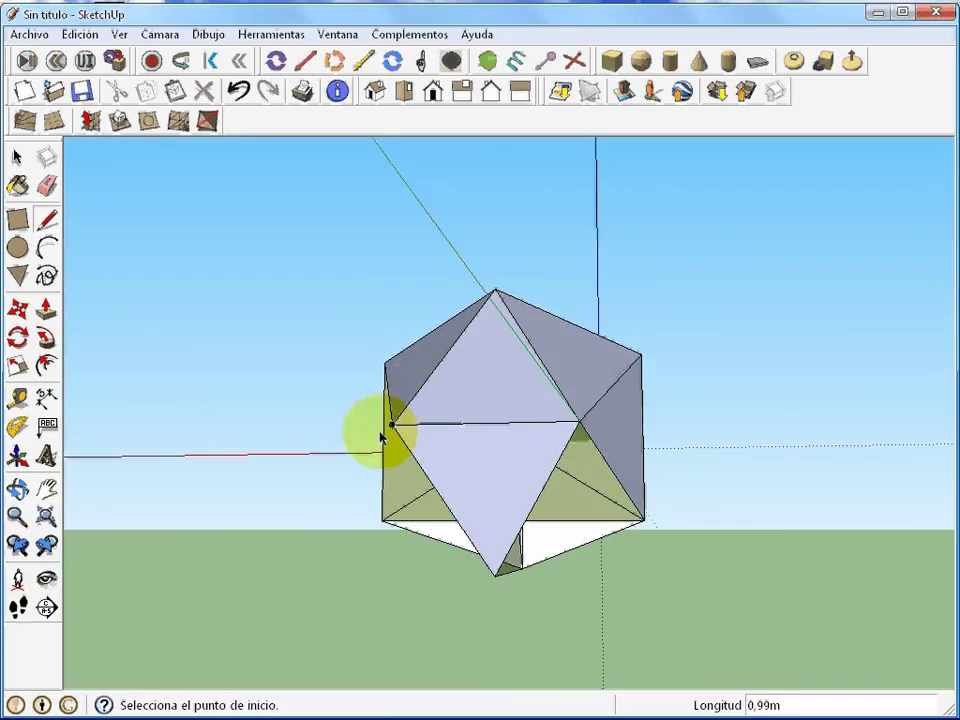
pyautogui.click(393, 426)
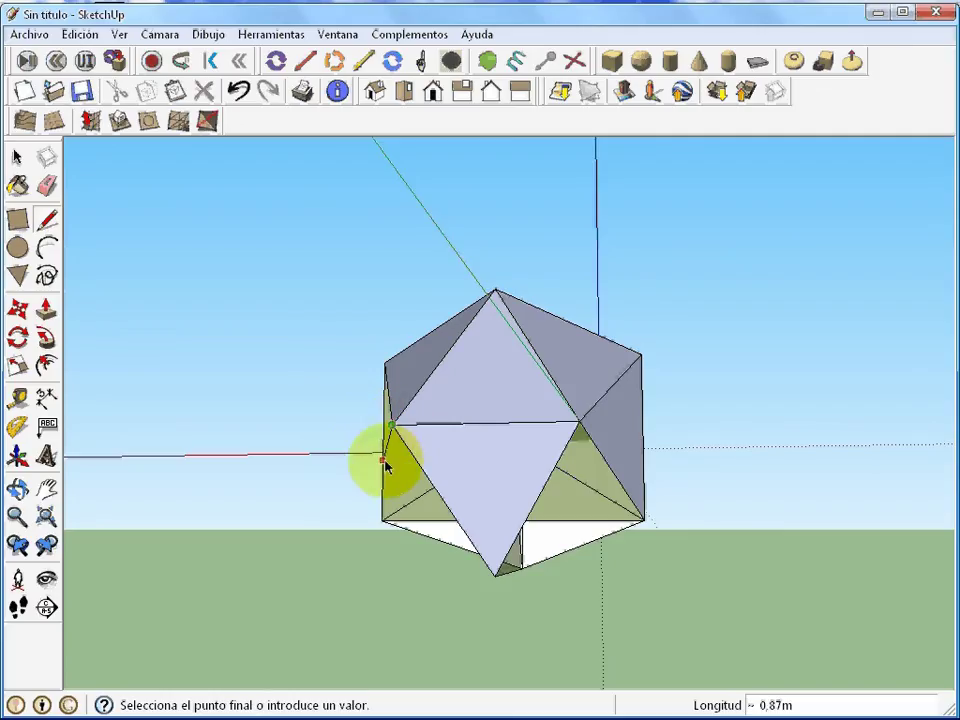
pyautogui.click(381, 524)
pyautogui.moveTo(431, 578); pyautogui.dragTo(623, 621, button='middle')
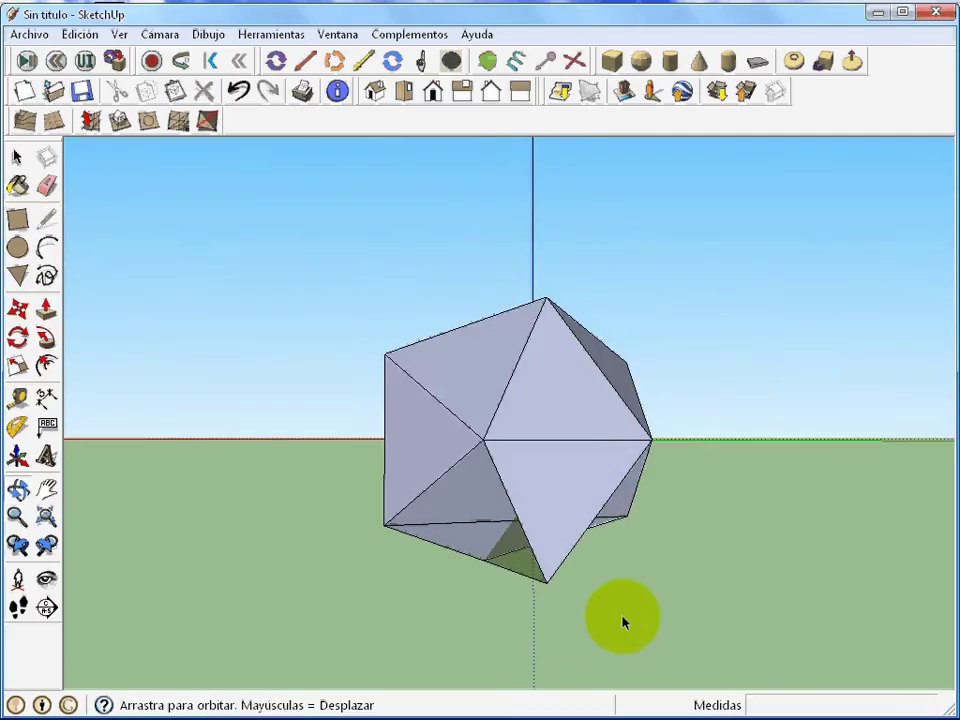
# Close the faces around the bottom vertex, then inspect the underside
pyautogui.click(386, 524)
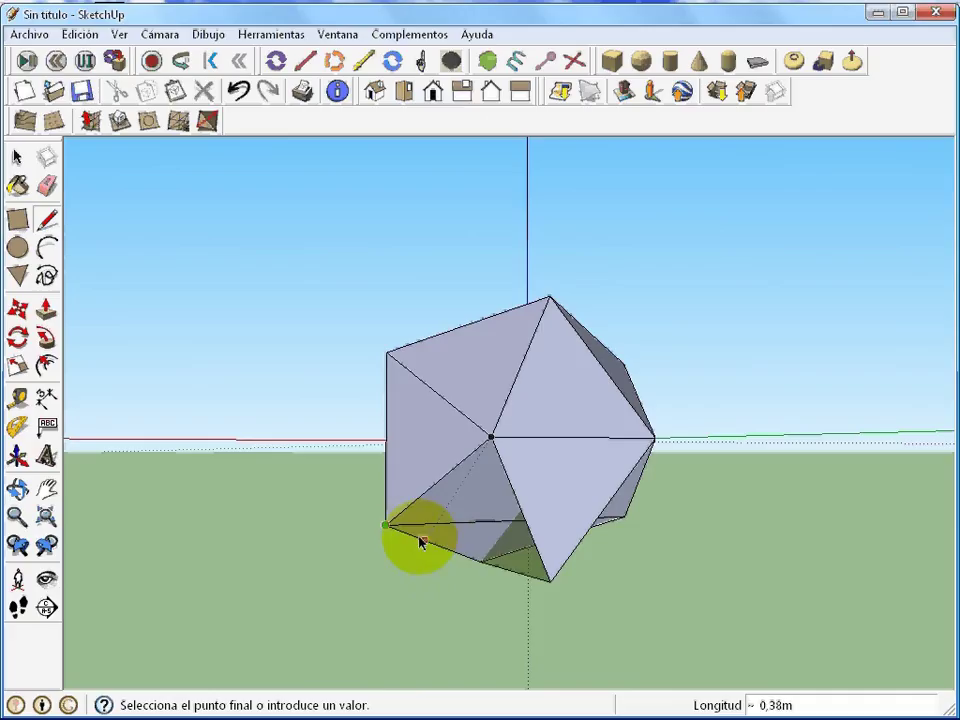
pyautogui.click(551, 582)
pyautogui.click(551, 581)
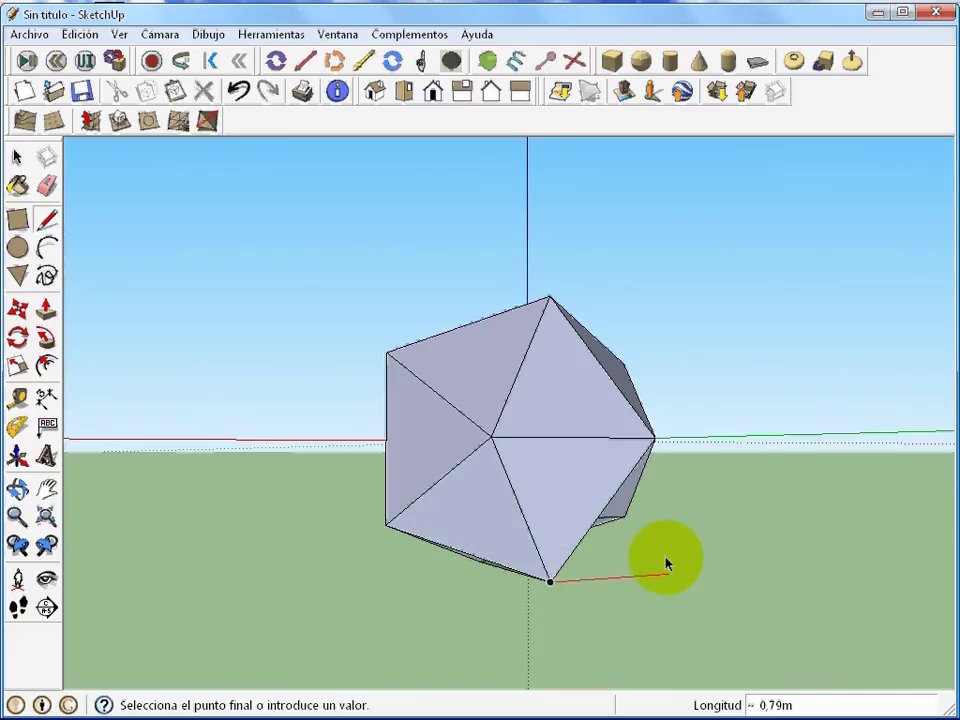
pyautogui.click(624, 516)
pyautogui.moveTo(693, 547); pyautogui.dragTo(699, 180, button='middle')
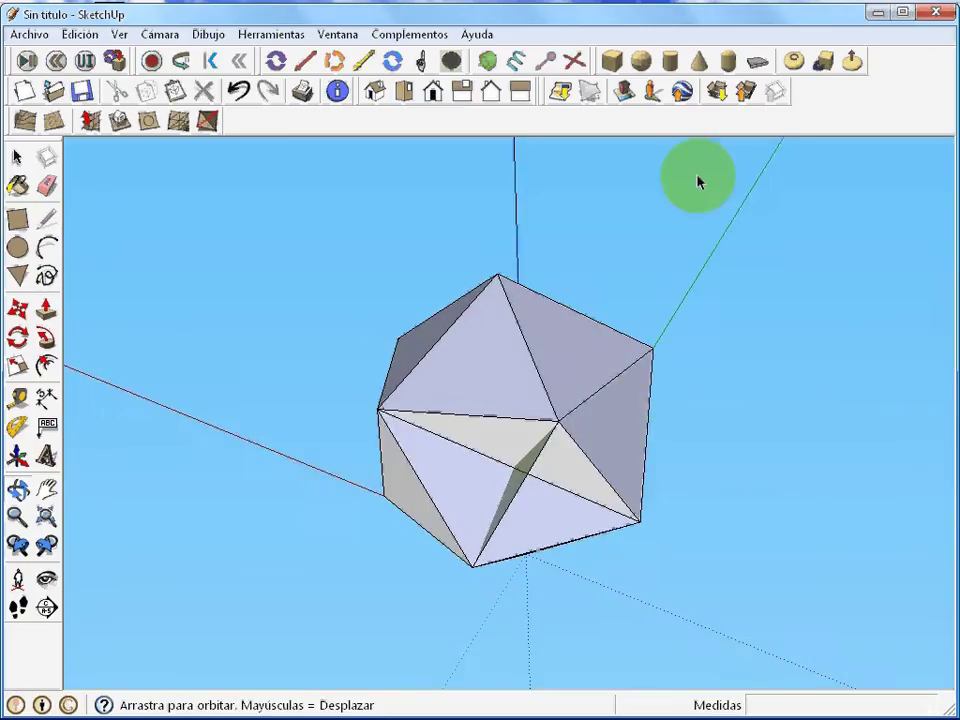
pyautogui.moveTo(574, 431)
pyautogui.mouseDown(button='middle')
pyautogui.moveTo(617, 540)
pyautogui.moveTo(811, 522)
pyautogui.moveTo(825, 658)
pyautogui.moveTo(780, 476)
pyautogui.moveTo(471, 508)
pyautogui.moveTo(497, 655)
pyautogui.moveTo(444, 504)
pyautogui.moveTo(401, 643)
pyautogui.moveTo(251, 486)
pyautogui.moveTo(158, 325)
pyautogui.moveTo(630, 540)
pyautogui.mouseUp(button='middle')
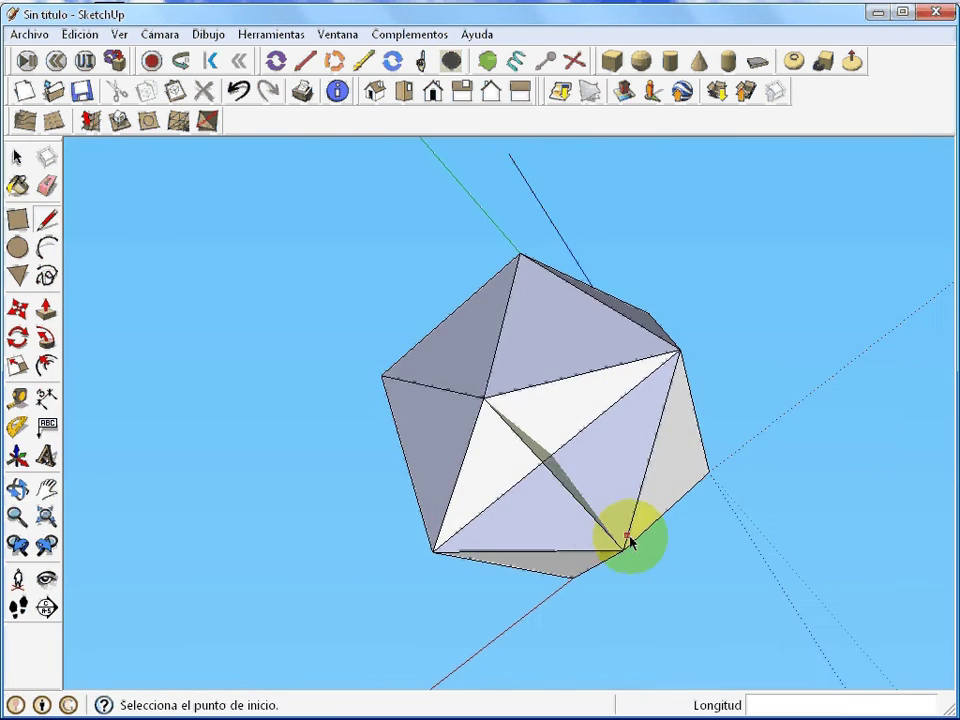
# Add the last underside edge to the left-centre vertex and check the closed solid
pyautogui.click(622, 551)
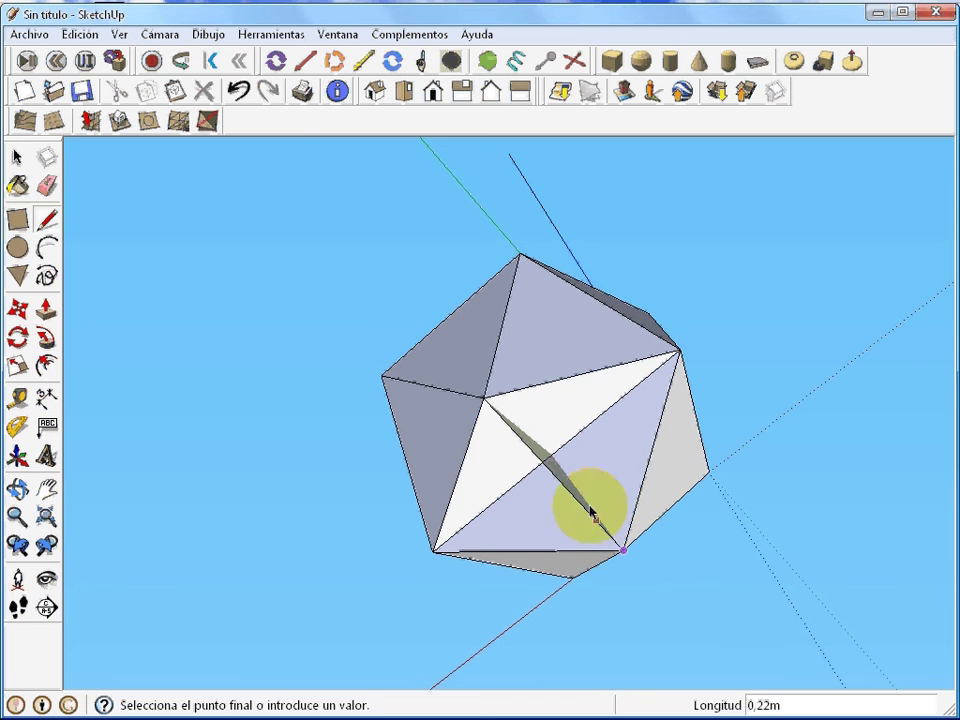
pyautogui.click(482, 400)
pyautogui.moveTo(636, 439)
pyautogui.mouseDown(button='middle')
pyautogui.moveTo(557, 677)
pyautogui.moveTo(756, 574)
pyautogui.moveTo(686, 364)
pyautogui.moveTo(456, 249)
pyautogui.moveTo(591, 444)
pyautogui.moveTo(666, 381)
pyautogui.moveTo(650, 352)
pyautogui.moveTo(583, 321)
pyautogui.moveTo(489, 193)
pyautogui.mouseUp(button='middle')
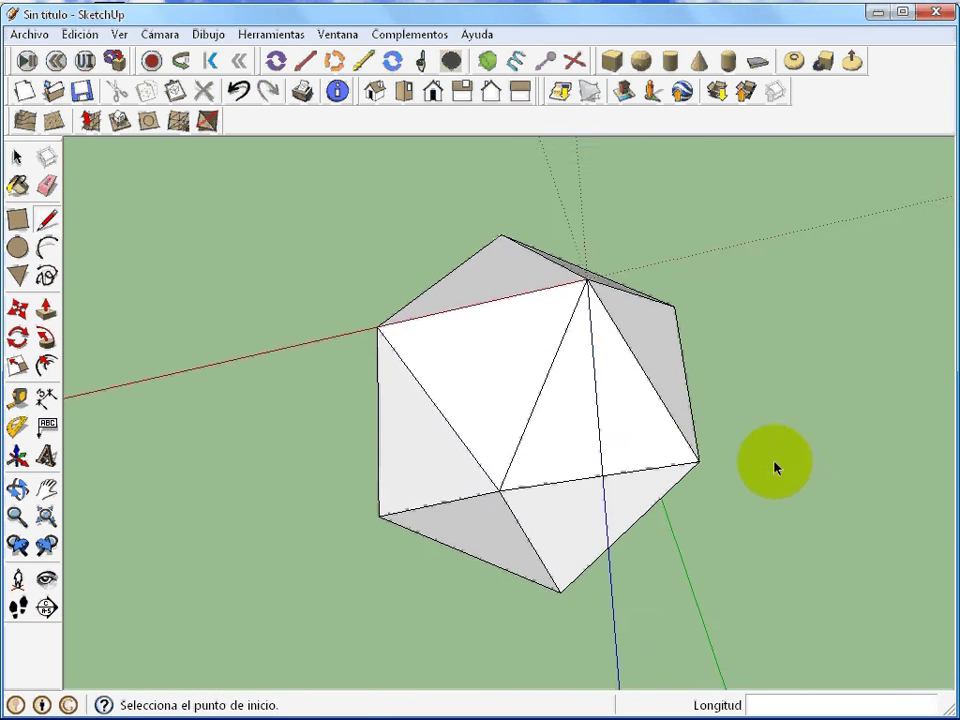
pyautogui.moveTo(776, 467)
pyautogui.mouseDown(button='middle')
pyautogui.moveTo(690, 365)
pyautogui.moveTo(760, 107)
pyautogui.mouseUp(button='middle')
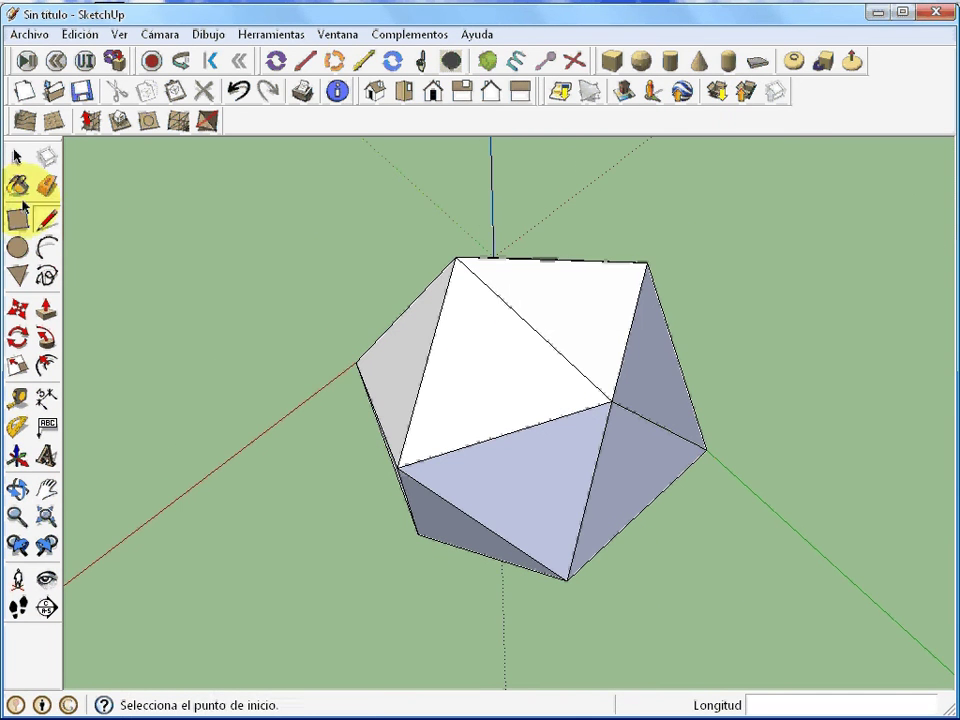
# Box-select the whole icosahedron and make it a component
pyautogui.click(17, 157)
pyautogui.moveTo(296, 202); pyautogui.dragTo(773, 648)
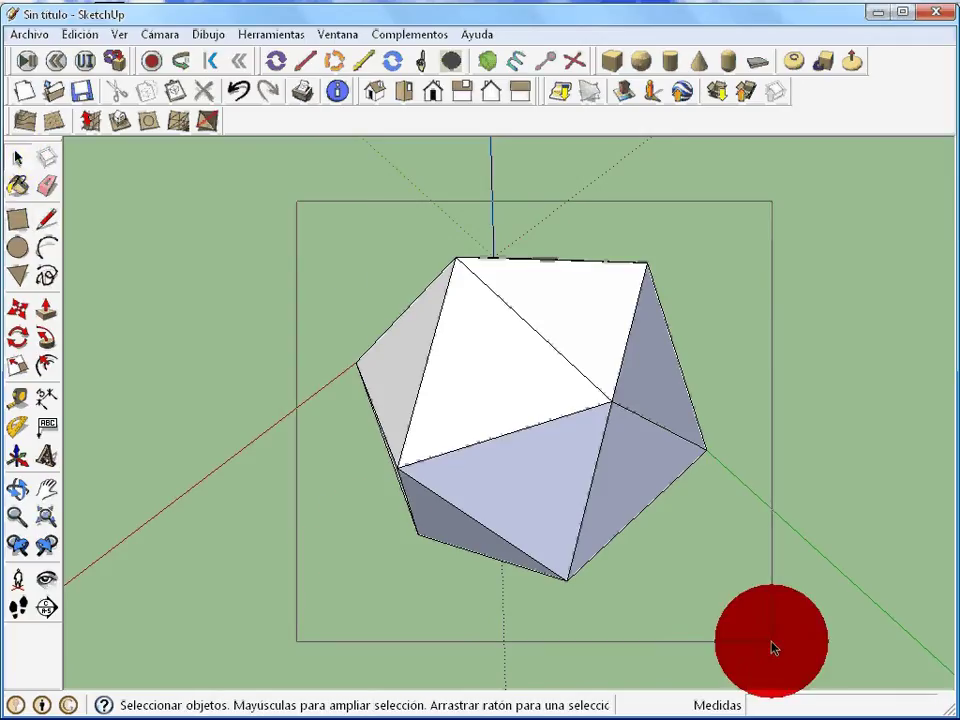
pyautogui.rightClick(654, 473)
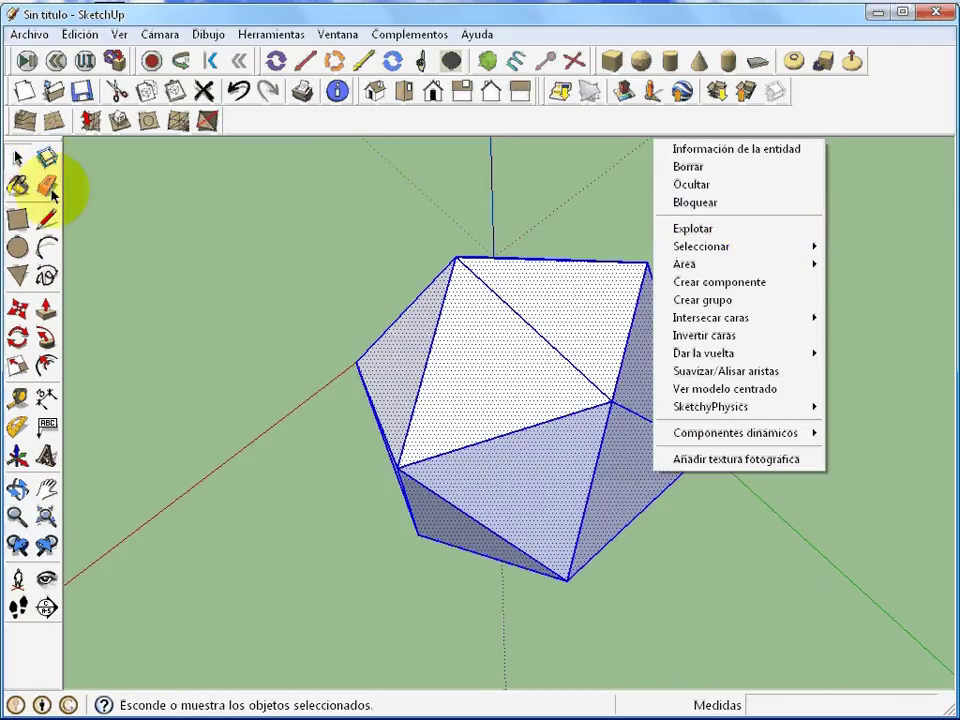
pyautogui.press('g')
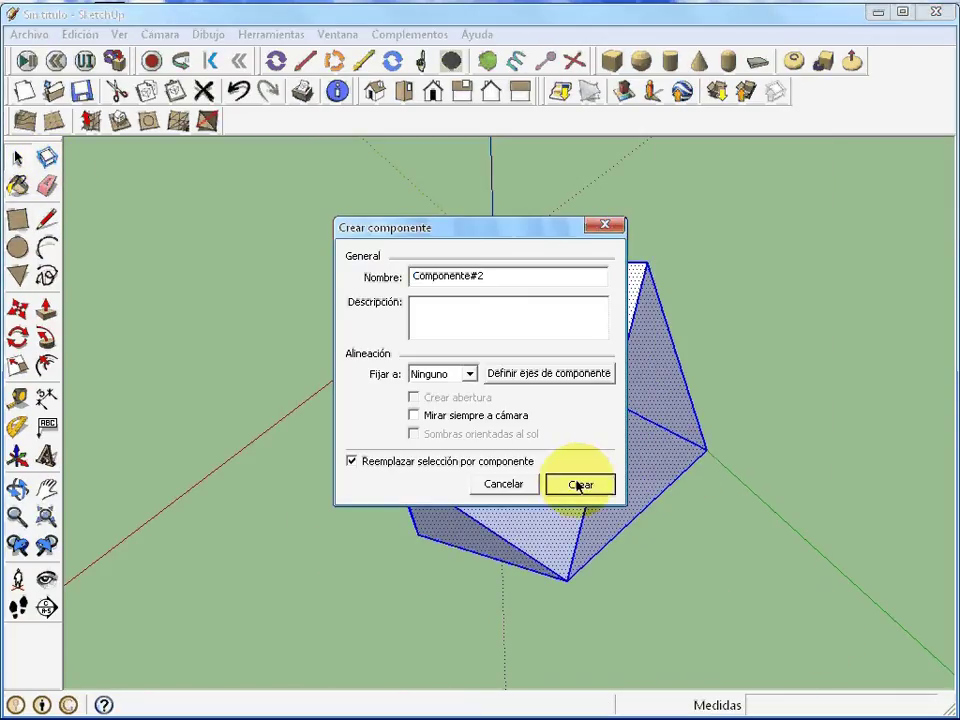
pyautogui.click(578, 485)
# Paint the icosahedron with the Cristal_motas_grises_translúcido translucent glass material
pyautogui.click(17, 186)
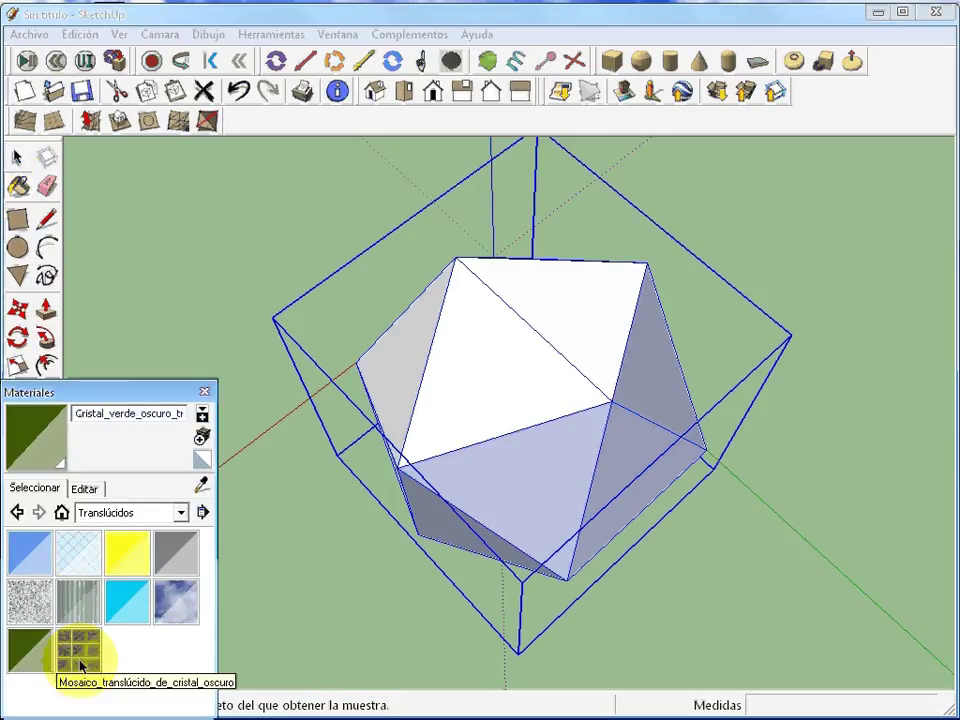
pyautogui.click(493, 366)
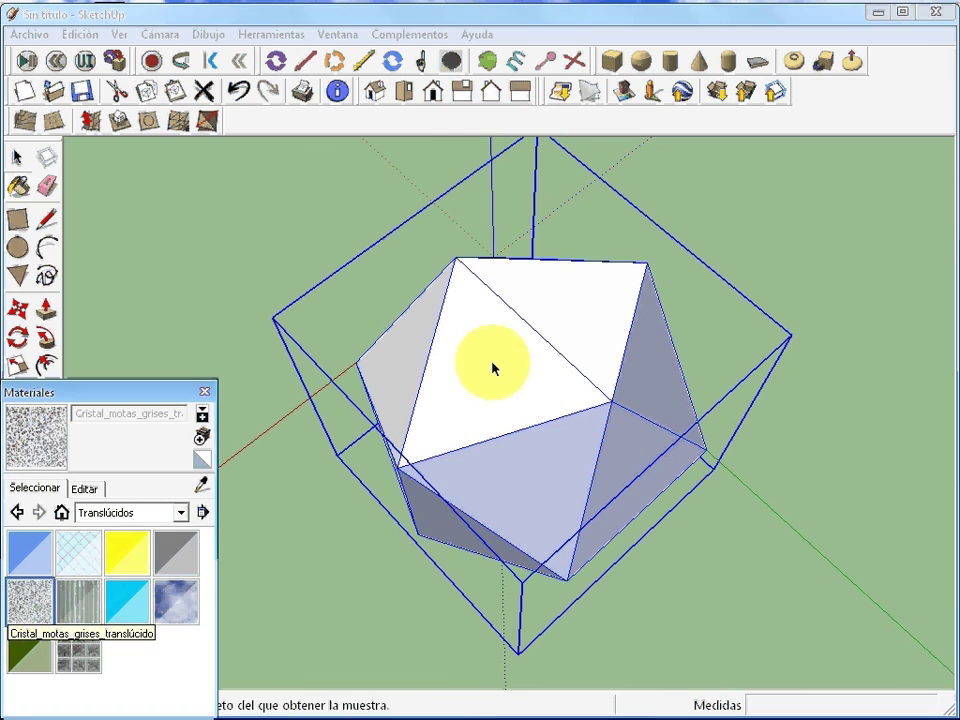
pyautogui.moveTo(493, 366)
pyautogui.mouseDown(button='middle')
pyautogui.moveTo(615, 522)
pyautogui.moveTo(557, 257)
pyautogui.moveTo(279, 279)
pyautogui.moveTo(343, 510)
pyautogui.moveTo(650, 582)
pyautogui.moveTo(784, 495)
pyautogui.moveTo(671, 238)
pyautogui.moveTo(555, 221)
pyautogui.moveTo(716, 383)
pyautogui.moveTo(804, 349)
pyautogui.moveTo(636, 497)
pyautogui.mouseUp(button='middle')
# Deselect the component, view the glass icosahedron from above, and close the Materials panel
pyautogui.click(883, 420)
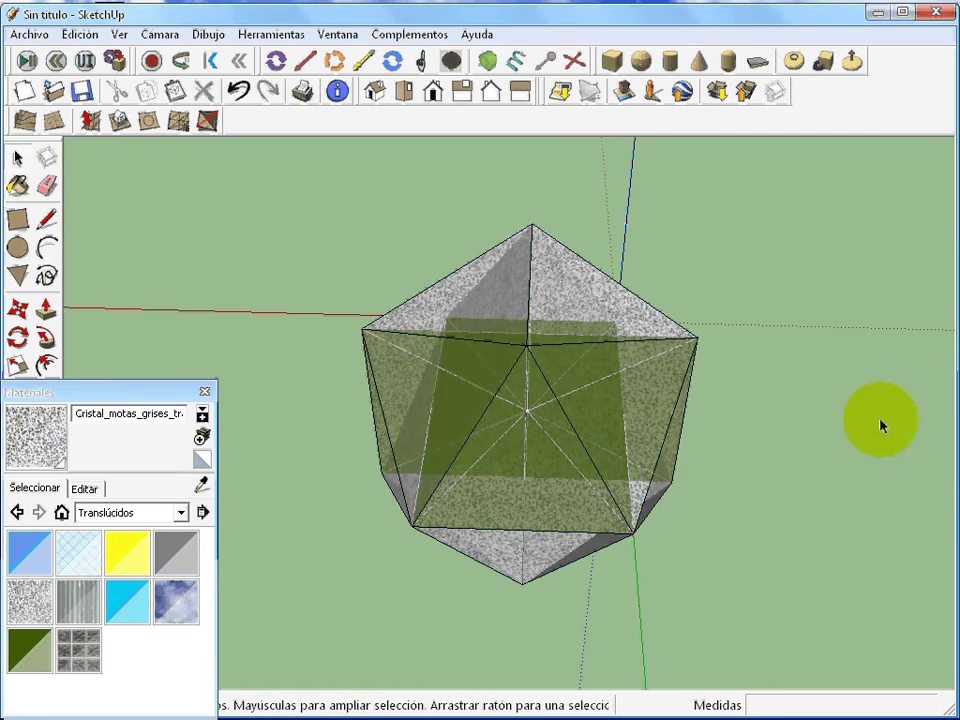
pyautogui.moveTo(926, 422)
pyautogui.mouseDown(button='middle')
pyautogui.moveTo(615, 497)
pyautogui.moveTo(595, 590)
pyautogui.moveTo(508, 617)
pyautogui.moveTo(476, 561)
pyautogui.moveTo(422, 386)
pyautogui.moveTo(420, 330)
pyautogui.moveTo(471, 214)
pyautogui.moveTo(381, 189)
pyautogui.moveTo(317, 189)
pyautogui.mouseUp(button='middle')
pyautogui.moveTo(621, 385)
pyautogui.mouseDown(button='middle')
pyautogui.moveTo(718, 414)
pyautogui.moveTo(529, 369)
pyautogui.moveTo(510, 332)
pyautogui.moveTo(546, 240)
pyautogui.moveTo(647, 199)
pyautogui.moveTo(459, 591)
pyautogui.moveTo(523, 304)
pyautogui.moveTo(535, 328)
pyautogui.moveTo(536, 180)
pyautogui.moveTo(478, 369)
pyautogui.moveTo(624, 568)
pyautogui.moveTo(736, 515)
pyautogui.moveTo(688, 600)
pyautogui.moveTo(731, 433)
pyautogui.moveTo(469, 684)
pyautogui.moveTo(627, 712)
pyautogui.moveTo(778, 673)
pyautogui.moveTo(836, 634)
pyautogui.mouseUp(button='middle')
pyautogui.scroll(3, 745, 615)
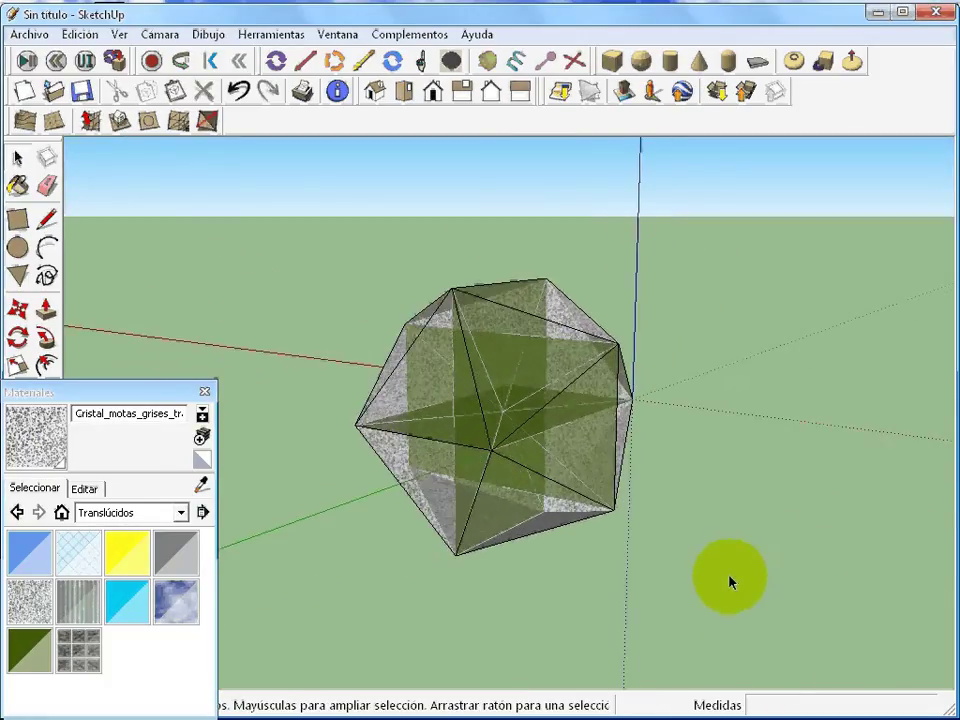
pyautogui.scroll(-1, 729, 579)
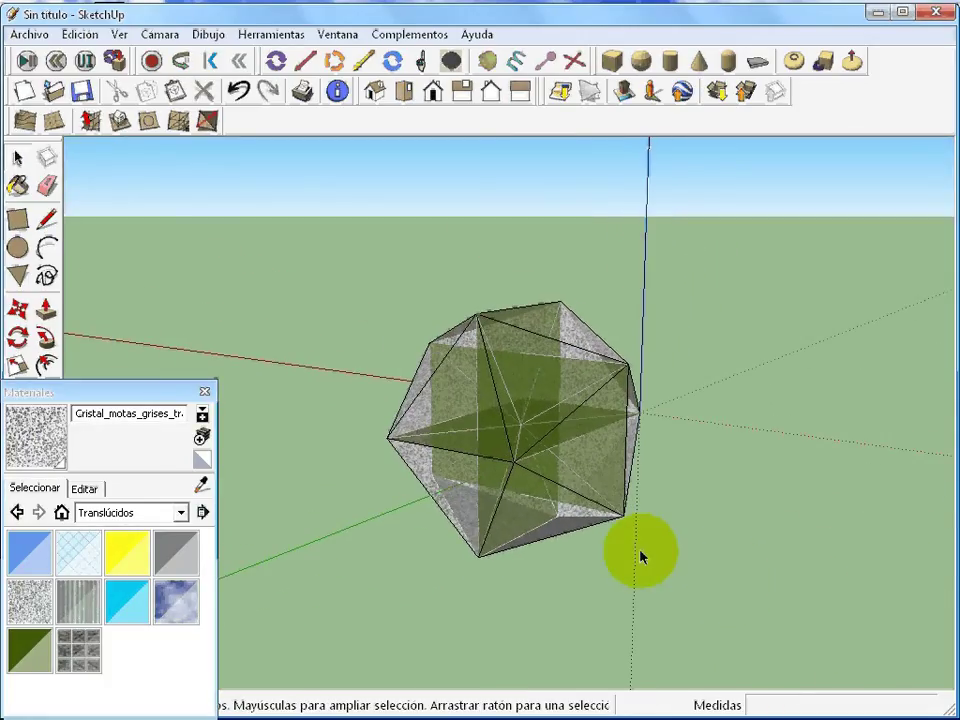
pyautogui.click(205, 391)
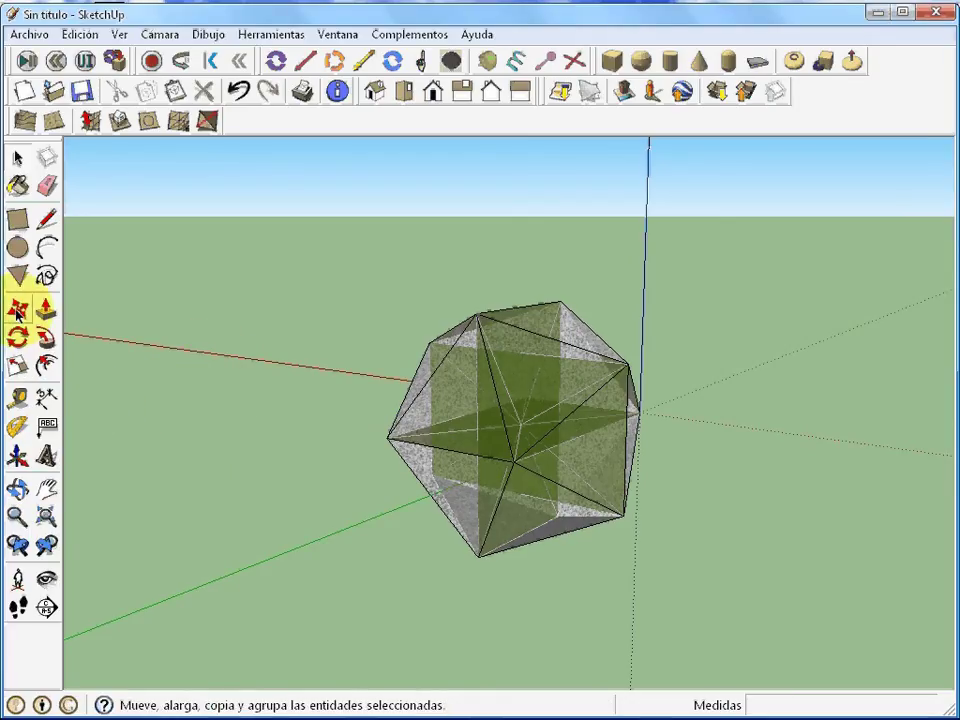
pyautogui.scroll(1, 441, 508)
pyautogui.scroll(-1, 441, 508)
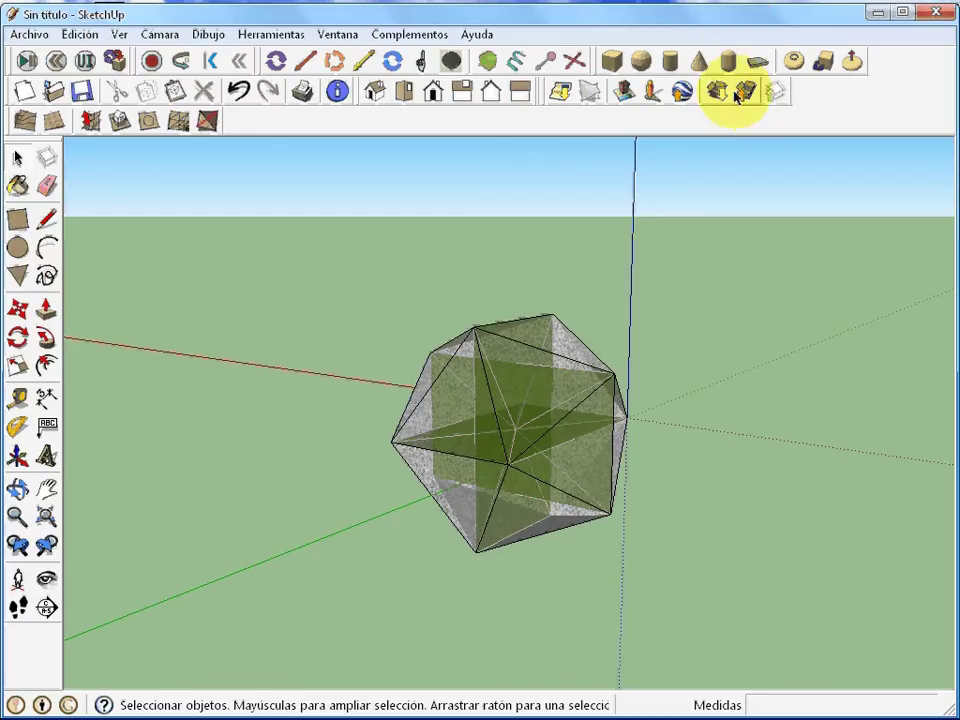
# Add a ground floor and move the icosahedron up above it
pyautogui.click(752, 62)
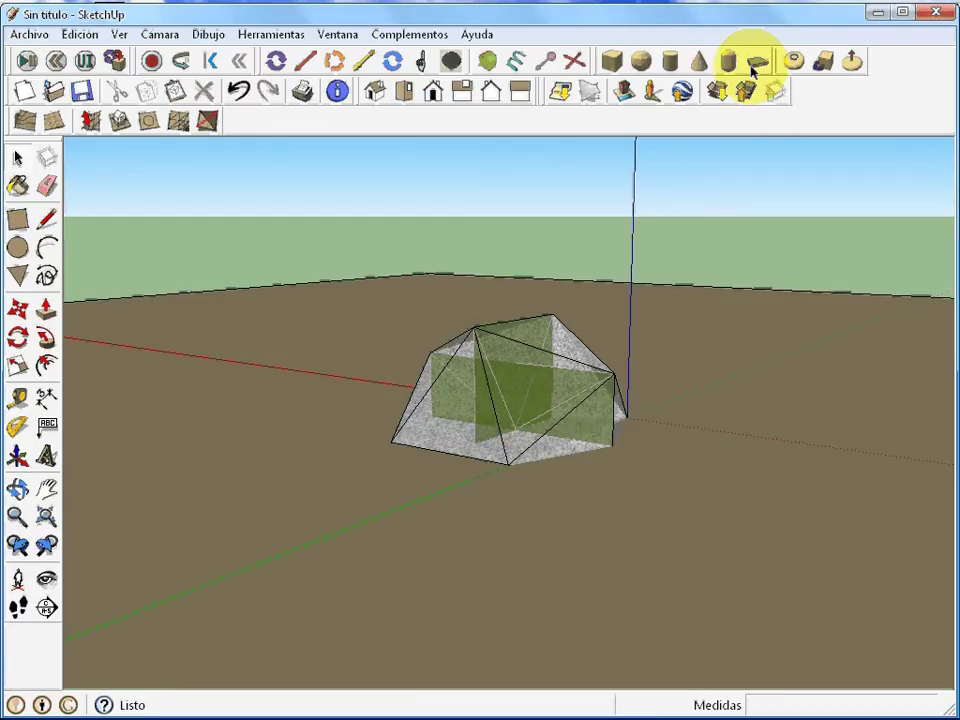
pyautogui.click(513, 441)
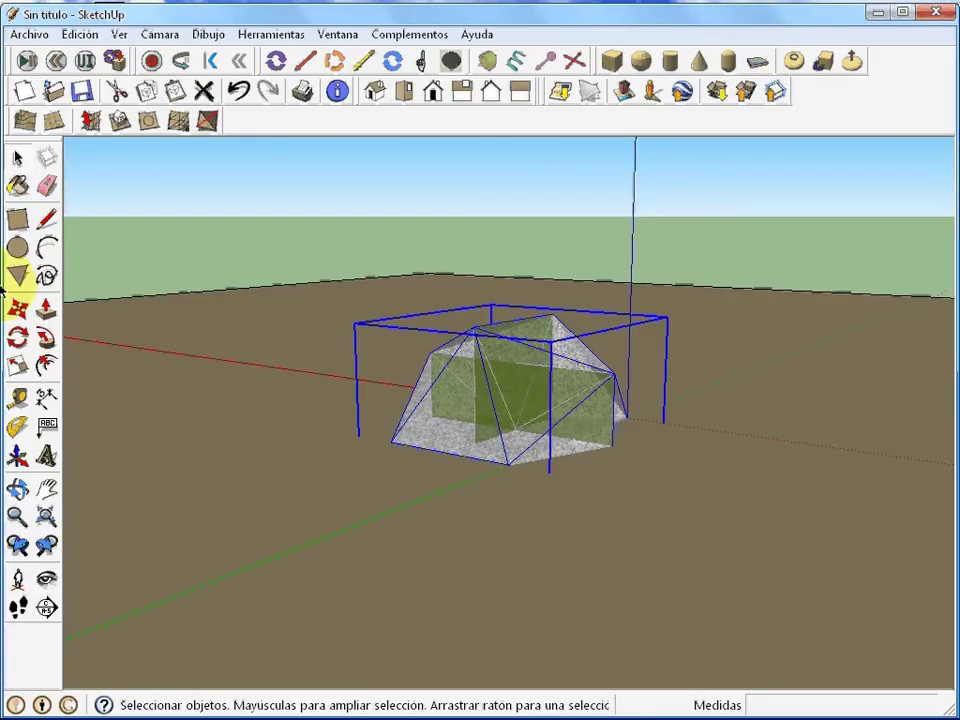
pyautogui.click(17, 308)
pyautogui.moveTo(562, 385); pyautogui.dragTo(522, 232)
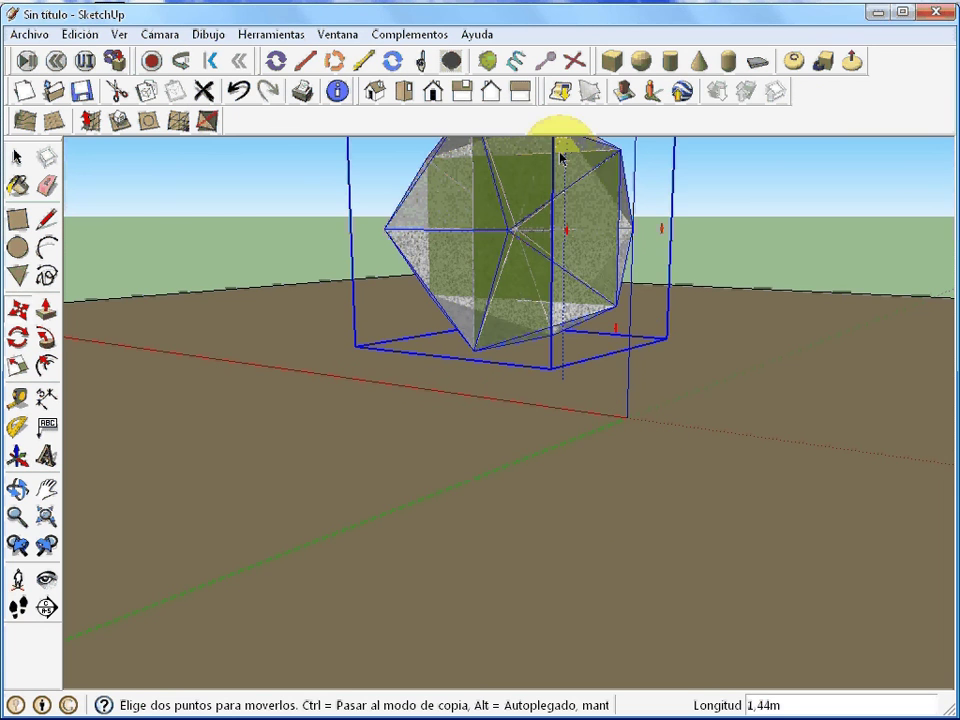
pyautogui.scroll(-3, 277, 347)
pyautogui.moveTo(358, 364); pyautogui.dragTo(388, 464, button='middle')
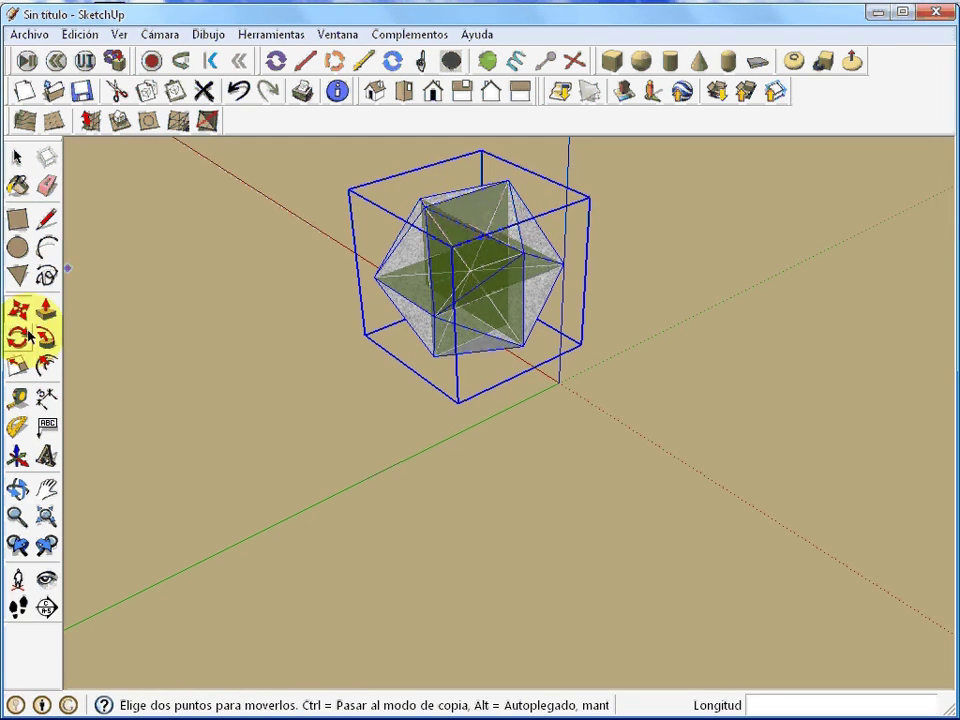
# Place a small blue physics joint on the icosahedron's top vertex, then reselect the icosahedron
pyautogui.click(392, 61)
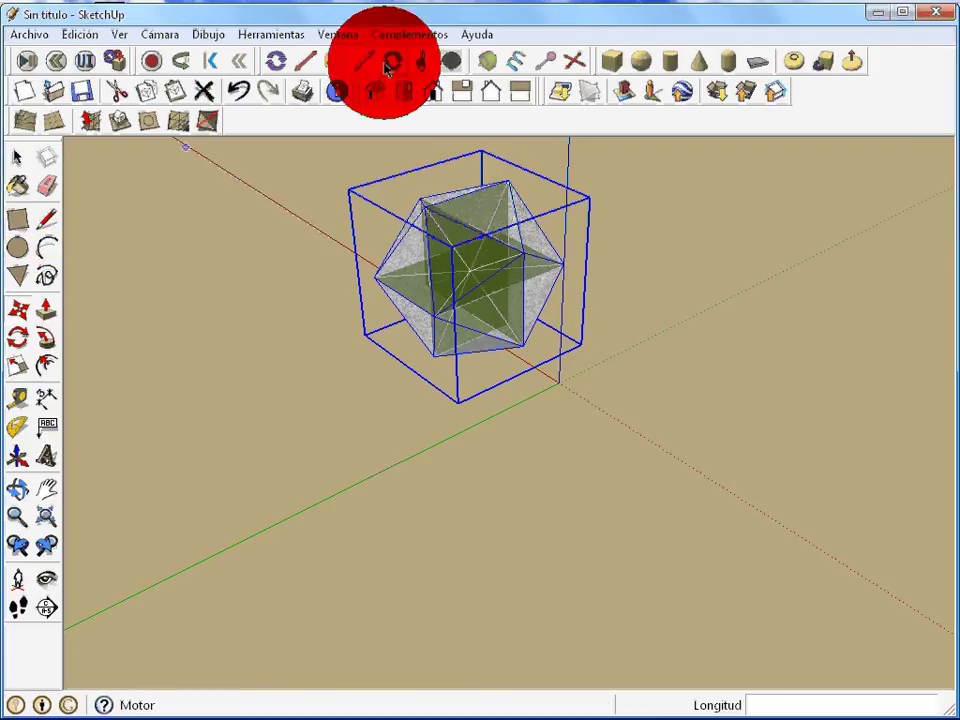
pyautogui.click(472, 162)
pyautogui.scroll(-3, 460, 200)
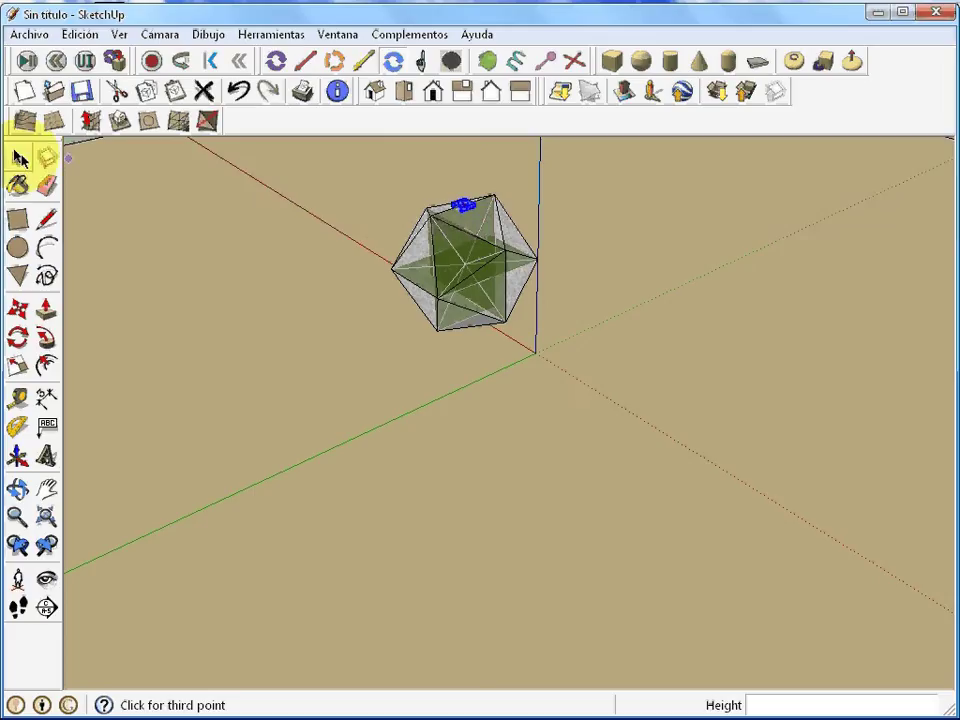
pyautogui.click(18, 157)
pyautogui.click(474, 272)
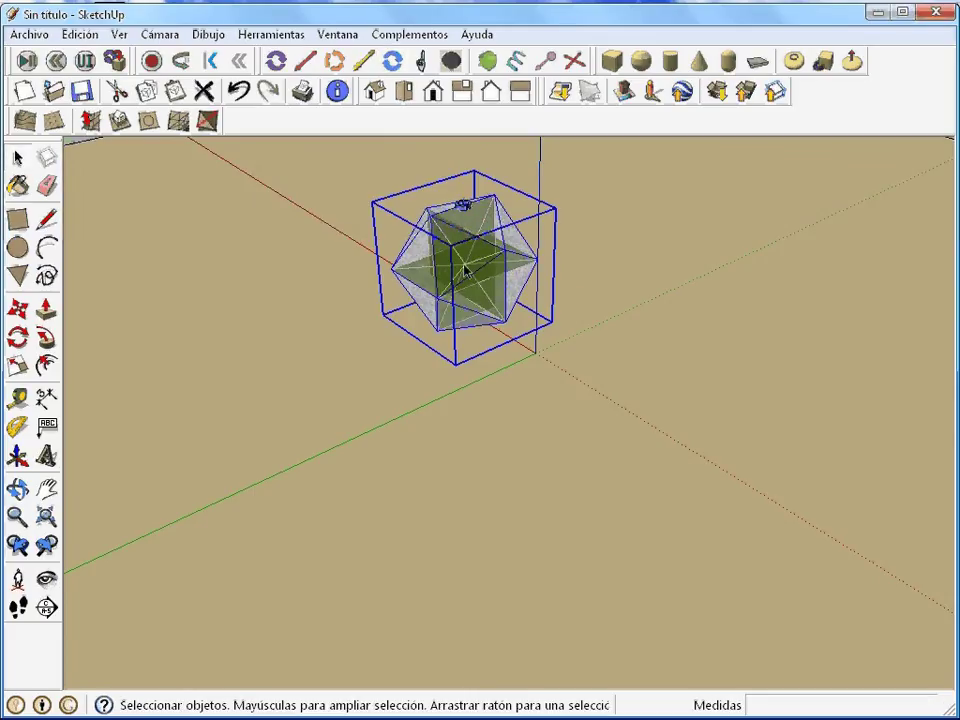
pyautogui.click(206, 122)
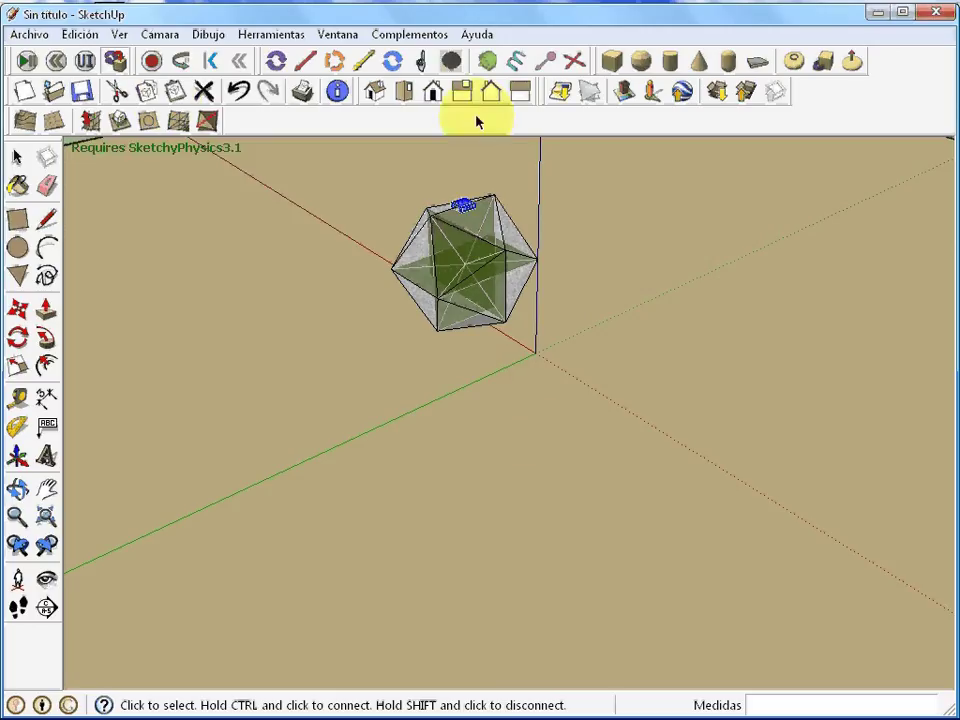
# Test-run and reset the simulation, then group the icosahedron with its joint using Crear grupo
pyautogui.click(22, 64)
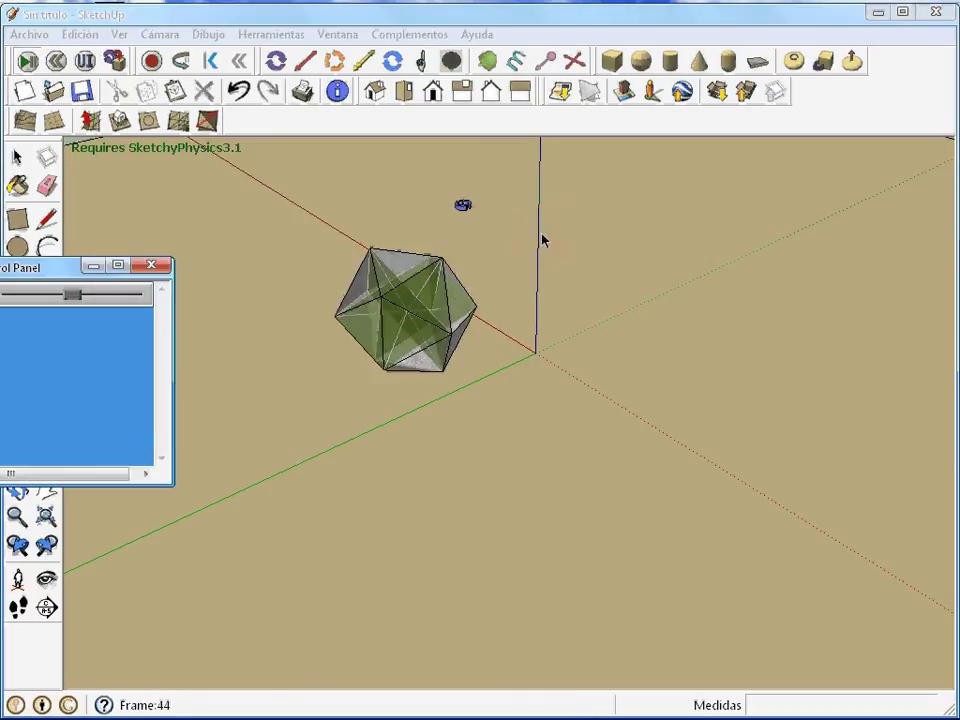
pyautogui.click(26, 61)
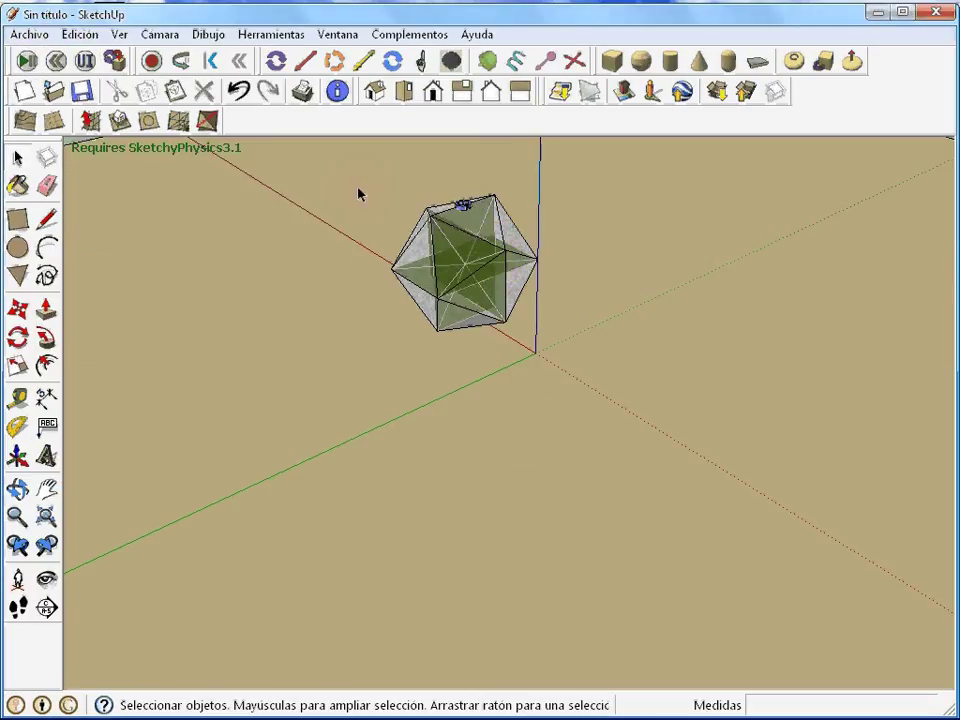
pyautogui.moveTo(360, 172); pyautogui.dragTo(576, 378)
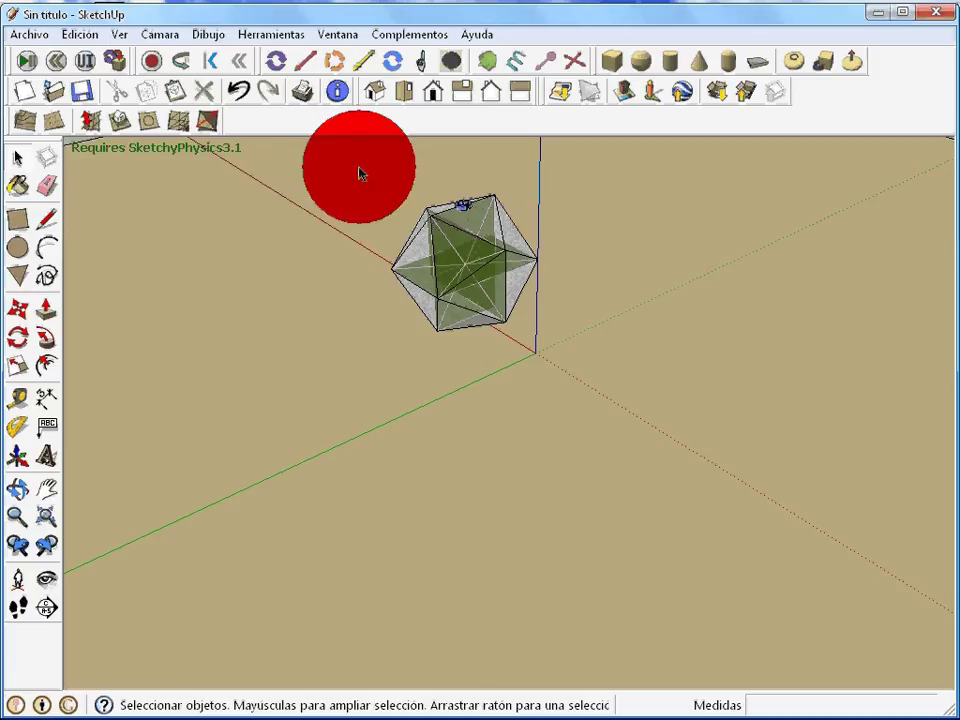
pyautogui.rightClick(490, 266)
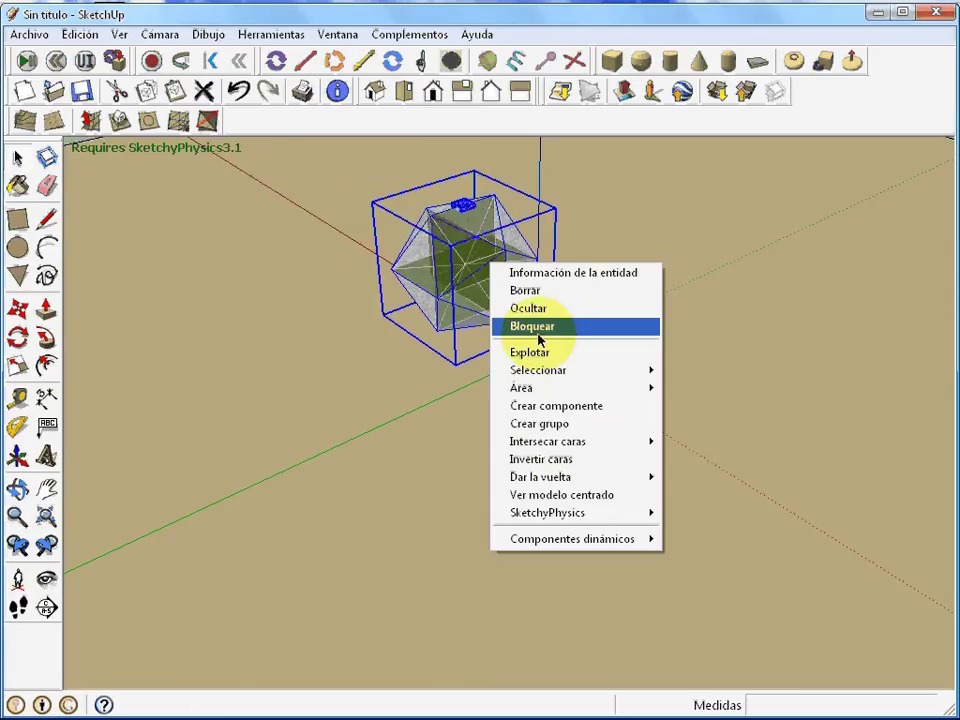
pyautogui.click(553, 427)
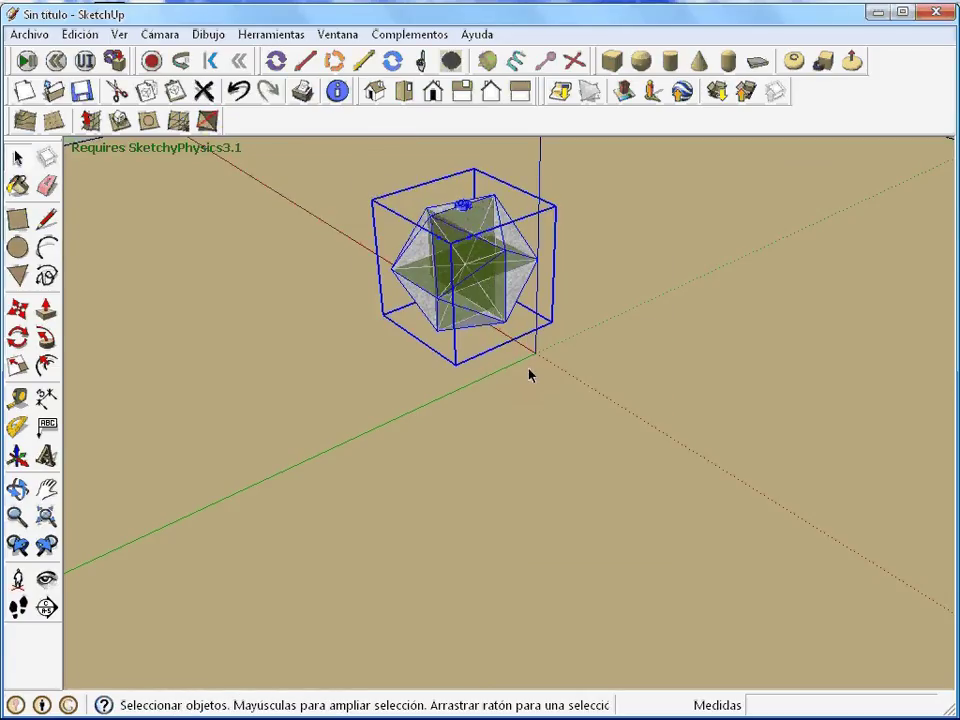
pyautogui.click(106, 65)
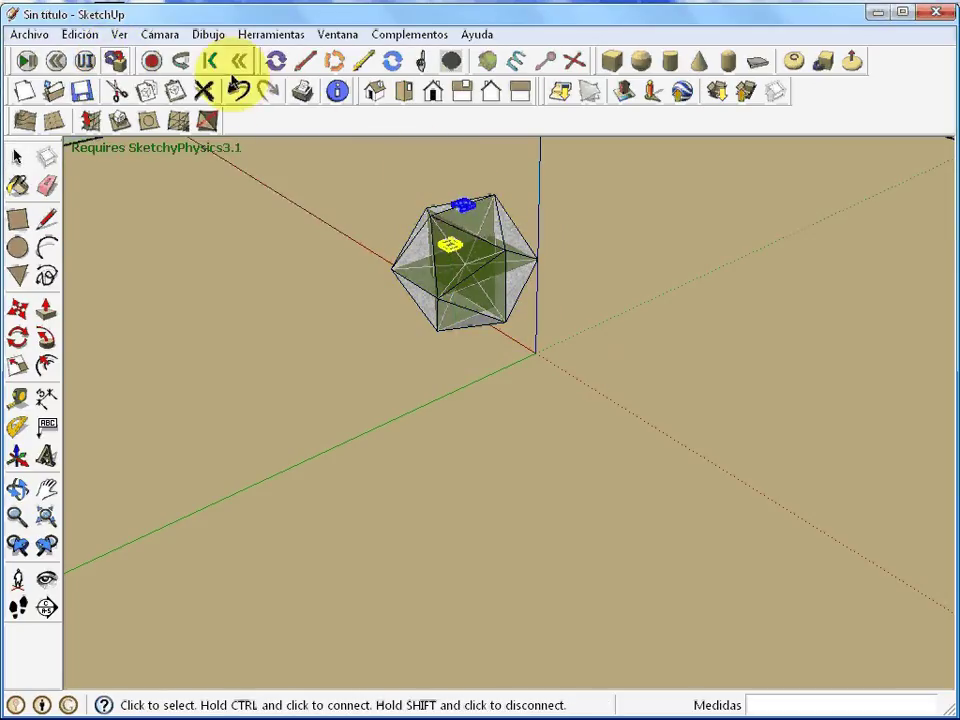
# Start the simulation, steer it with the joystick, and pull the tumbling icosahedron left
pyautogui.click(27, 64)
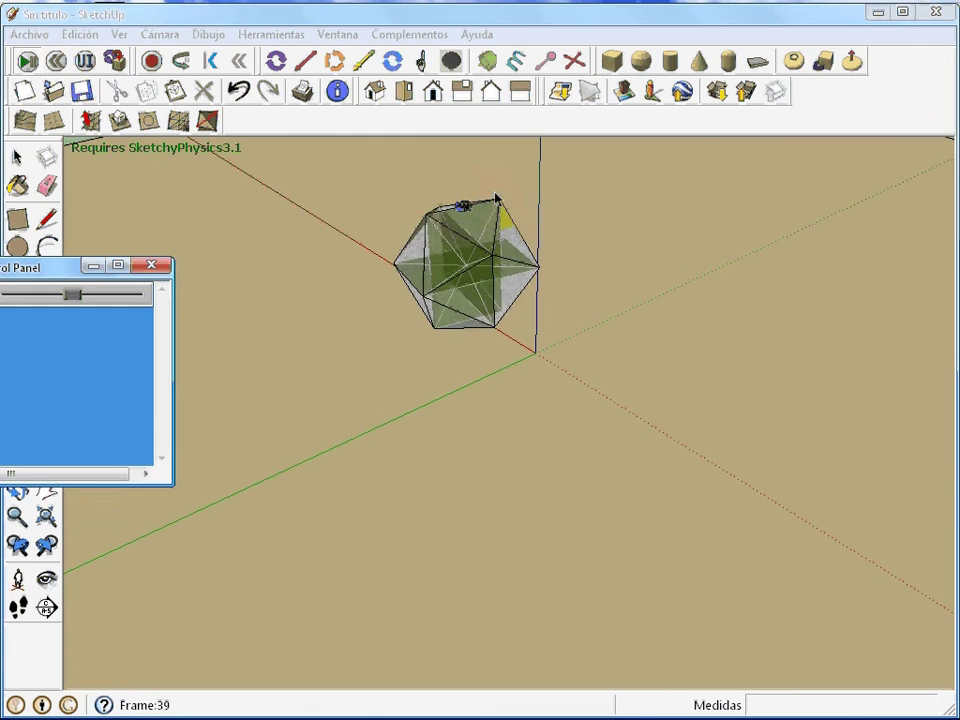
pyautogui.moveTo(596, 358)
pyautogui.mouseDown(button='middle')
pyautogui.moveTo(615, 270)
pyautogui.moveTo(377, 289)
pyautogui.mouseUp(button='middle')
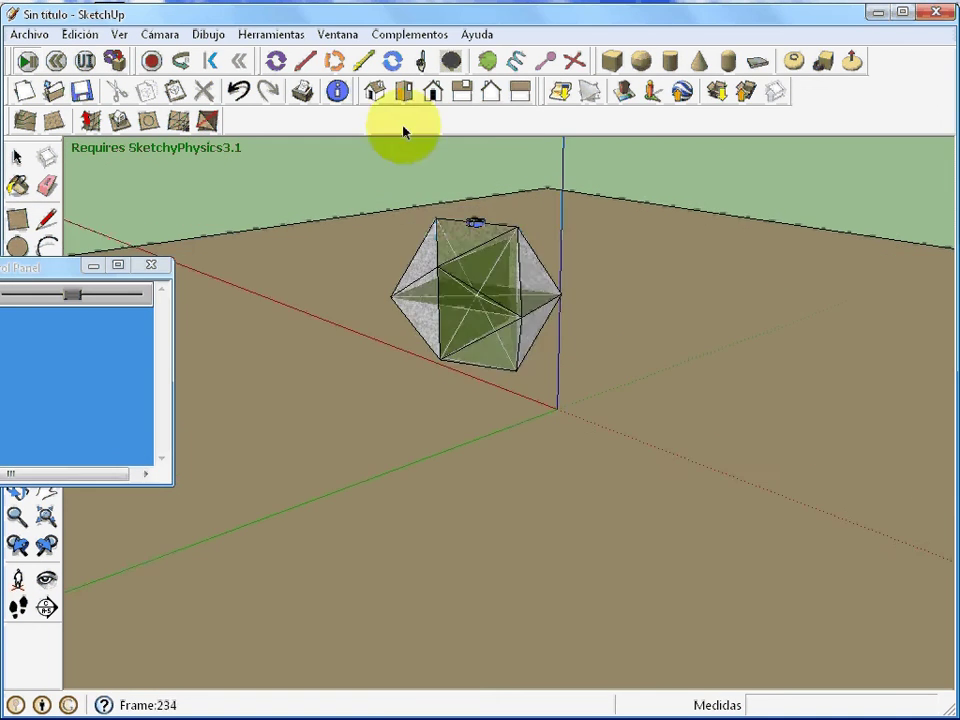
pyautogui.scroll(5, 413, 248)
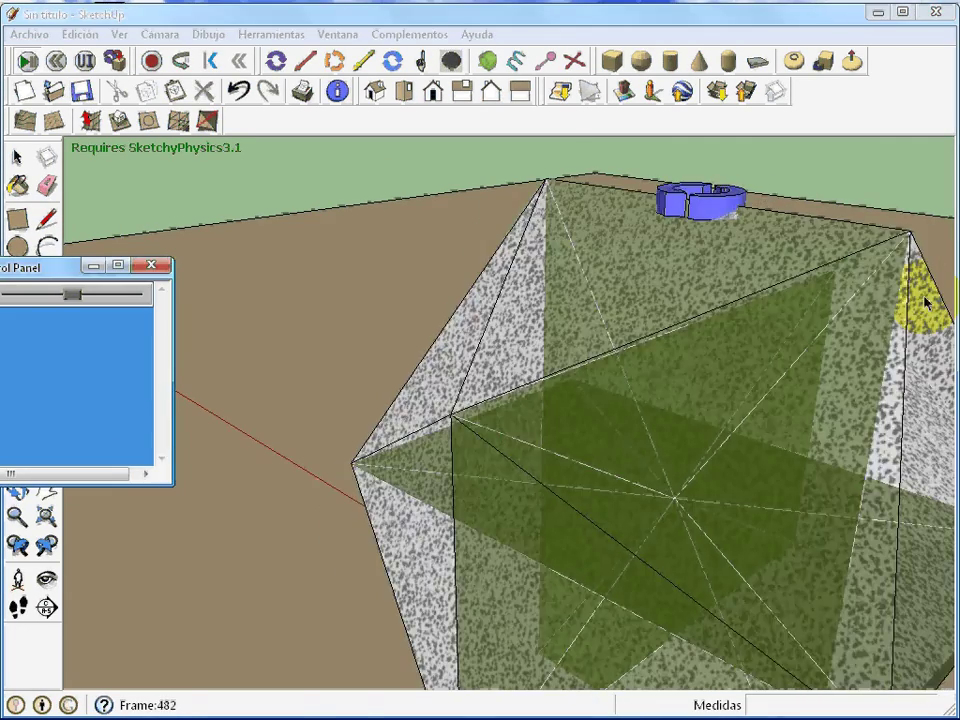
pyautogui.moveTo(733, 336); pyautogui.dragTo(906, 290, button='middle')
pyautogui.moveTo(73, 336); pyautogui.dragTo(34, 394)
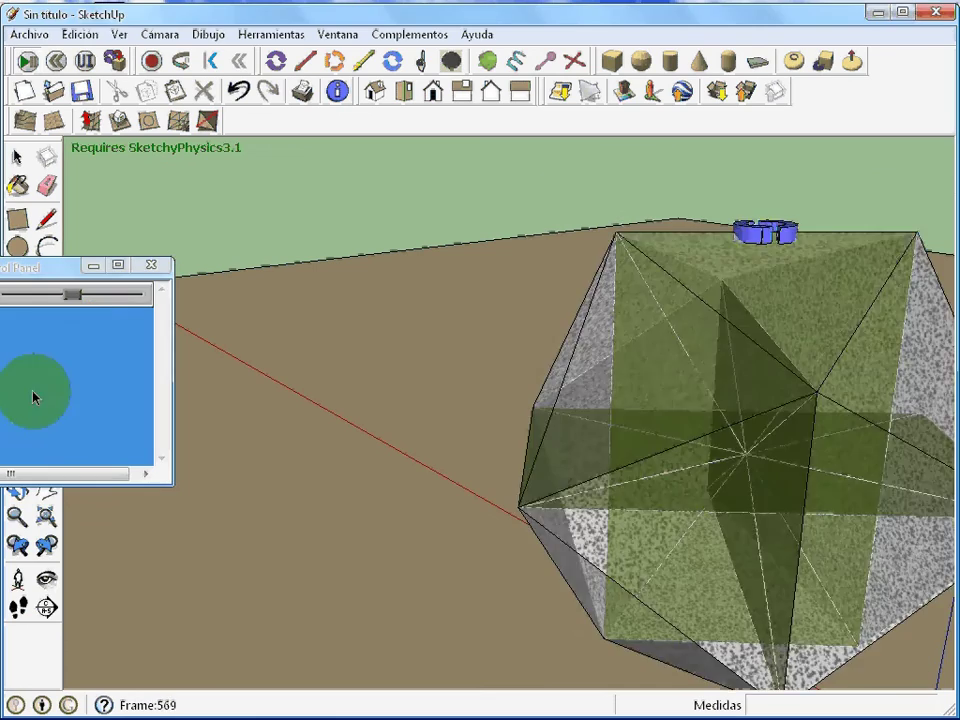
pyautogui.moveTo(816, 492); pyautogui.dragTo(465, 444)
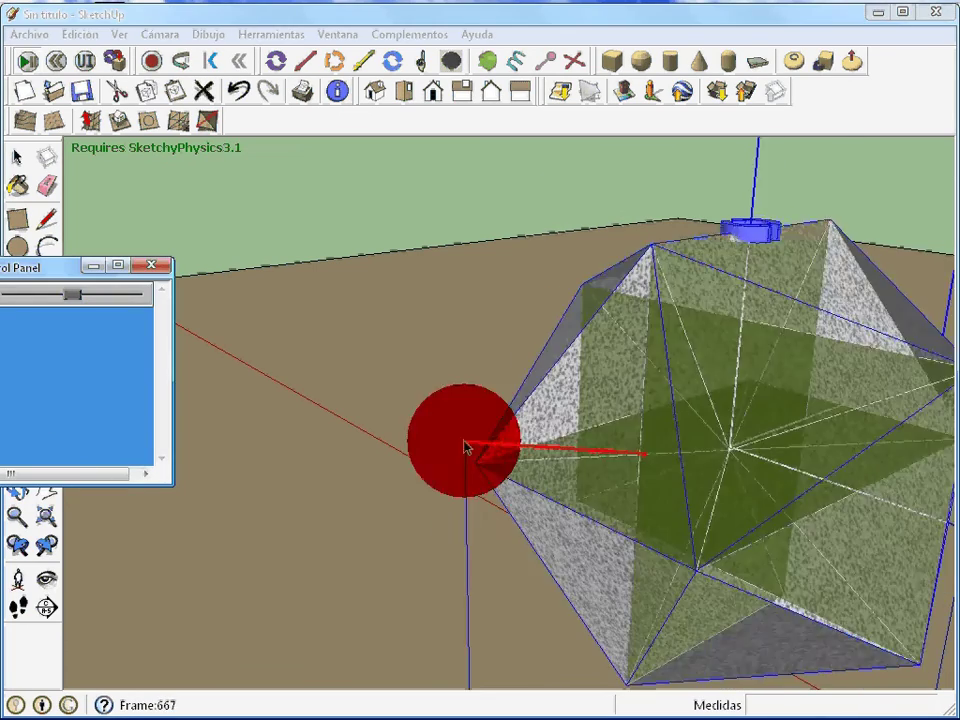
# Zoom out over the whole floor and watch the icosahedron from above and from low down
pyautogui.click(46, 548)
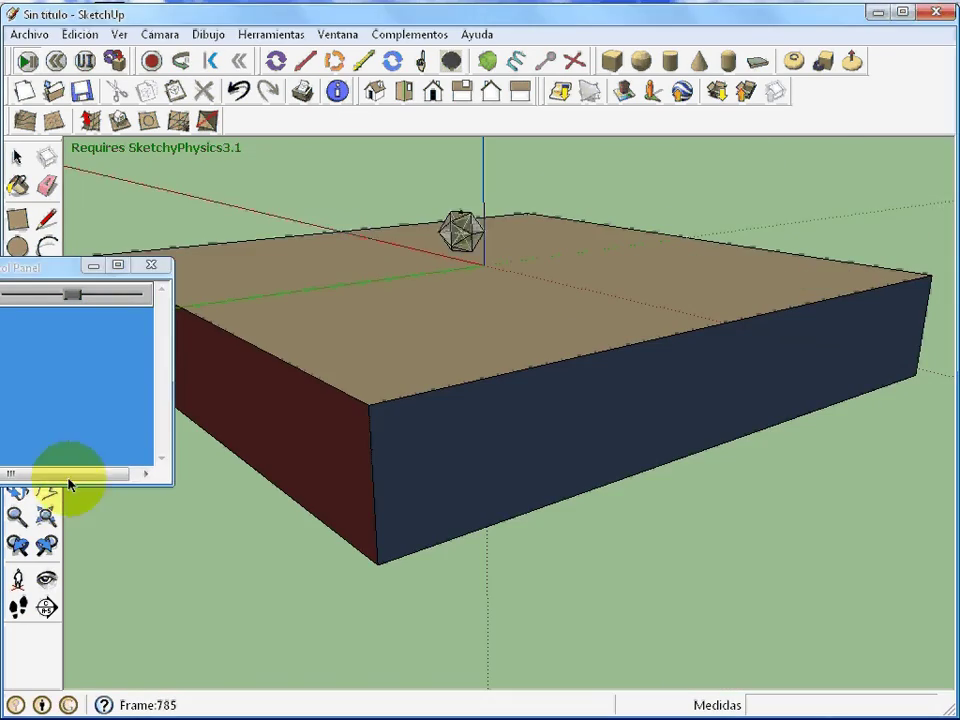
pyautogui.scroll(2, 449, 170)
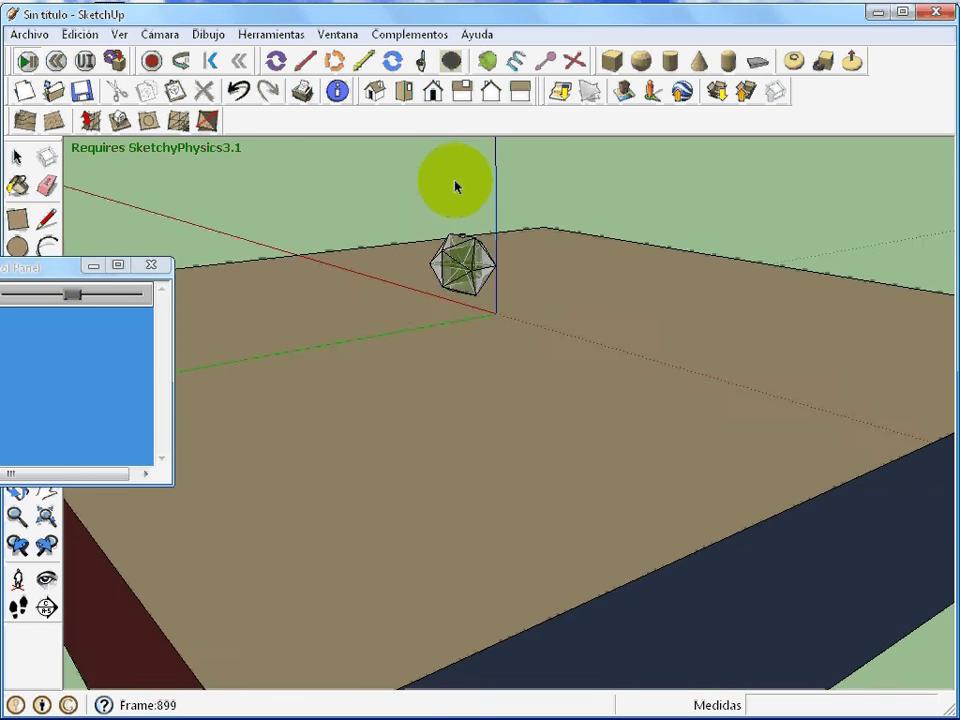
pyautogui.scroll(1, 456, 186)
pyautogui.scroll(1, 452, 195)
pyautogui.scroll(1, 441, 223)
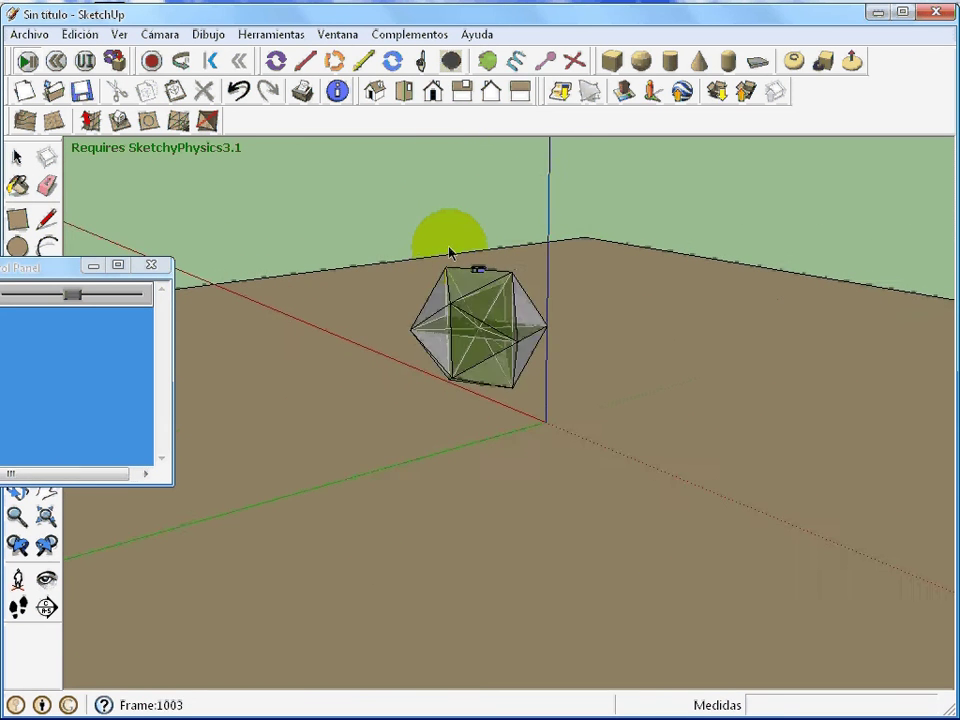
pyautogui.scroll(1, 450, 253)
pyautogui.scroll(1, 454, 253)
pyautogui.moveTo(510, 219); pyautogui.dragTo(446, 484, button='middle')
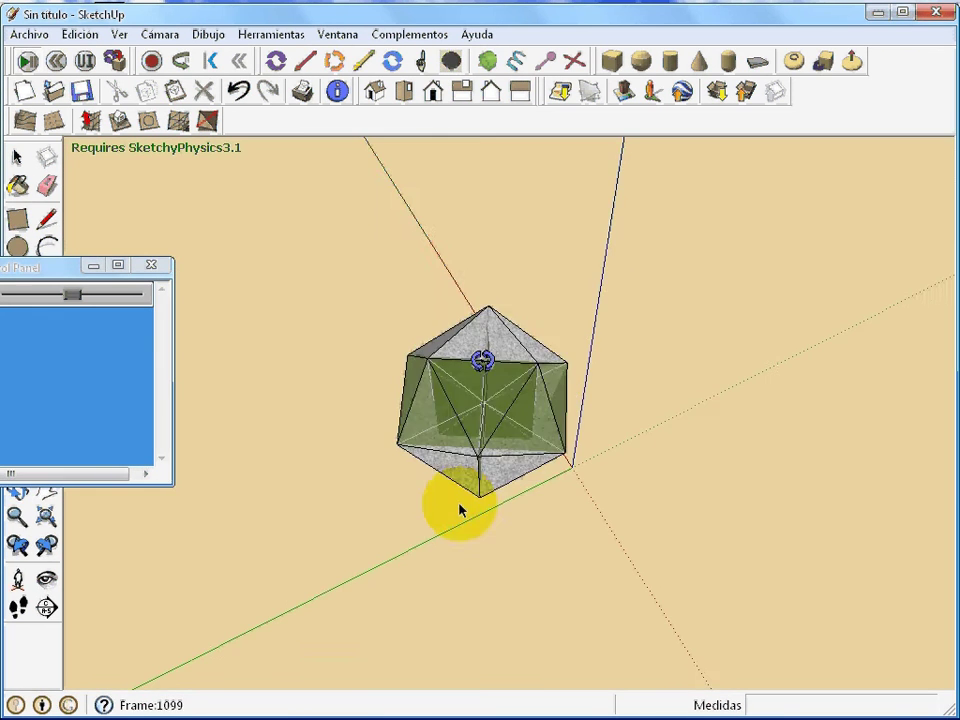
pyautogui.scroll(1, 458, 250)
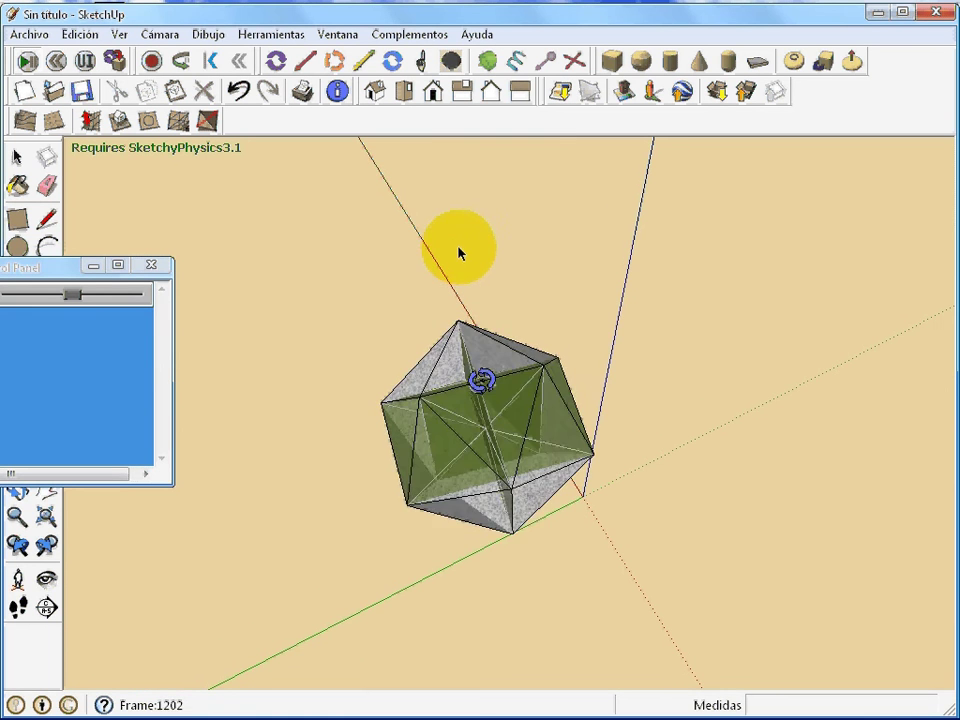
pyautogui.moveTo(540, 520)
pyautogui.mouseDown(button='middle')
pyautogui.moveTo(528, 538)
pyautogui.moveTo(549, 146)
pyautogui.mouseUp(button='middle')
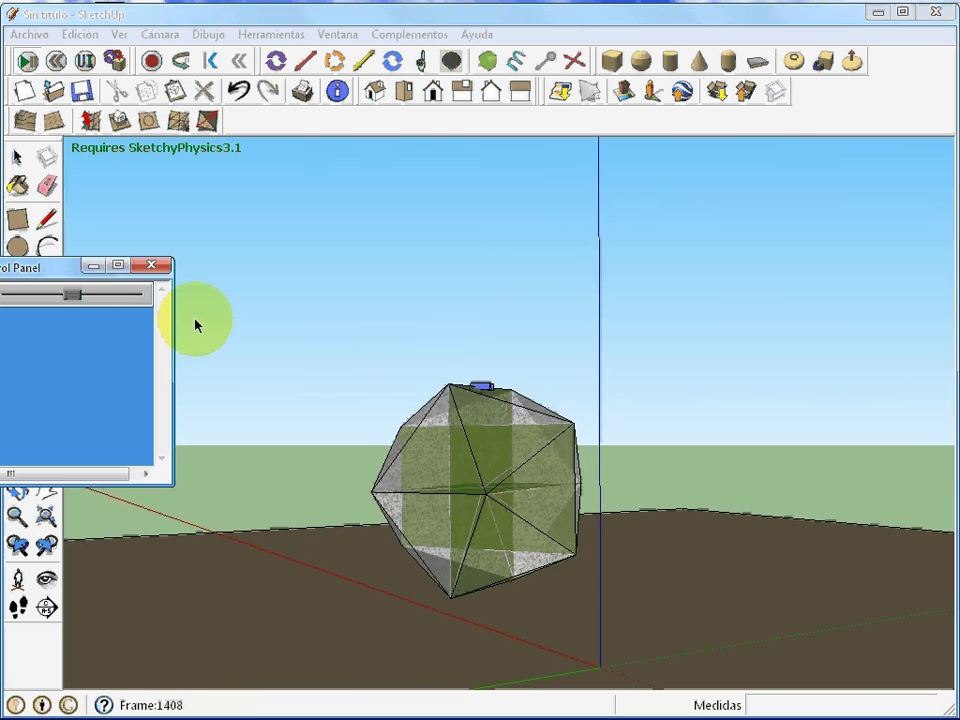